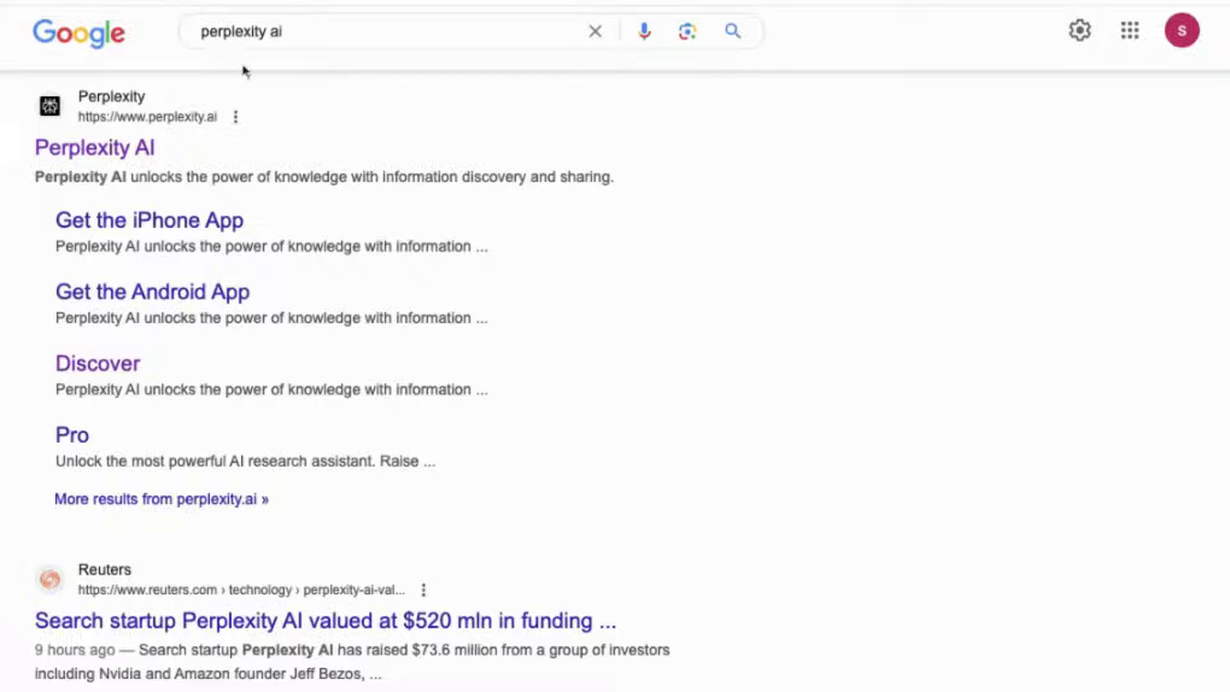
Open the Perplexity AI website from the Google results for 'perplexity ai'
click(131, 154)
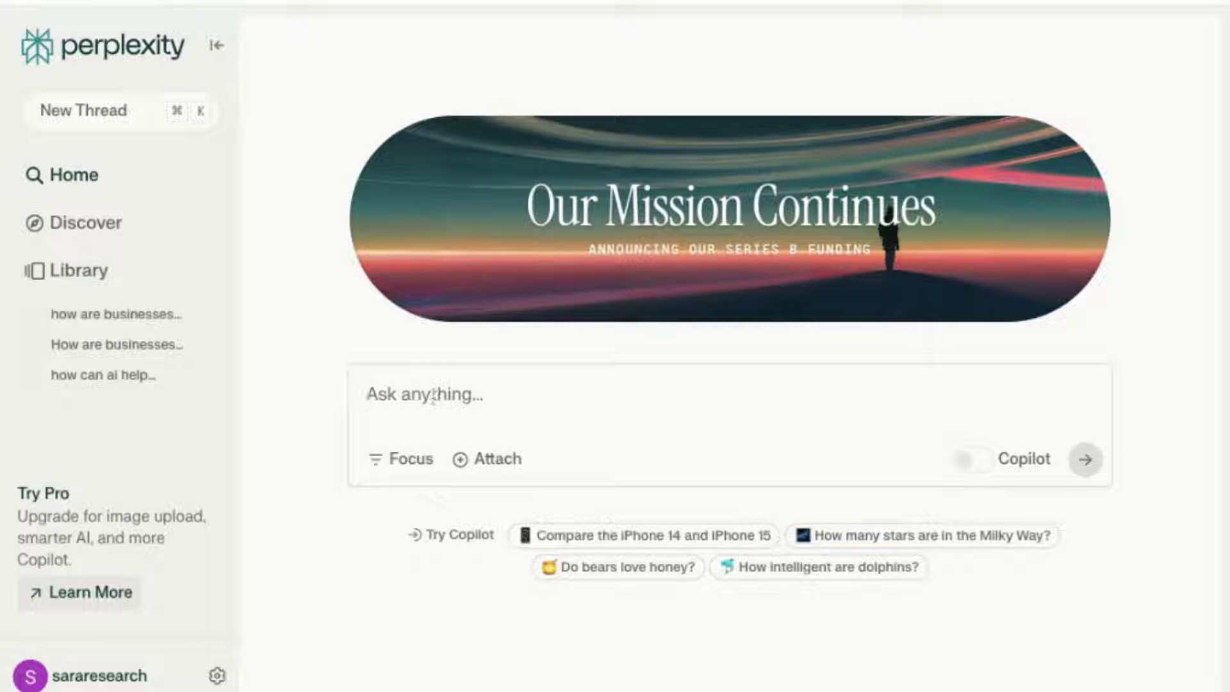
click(413, 472)
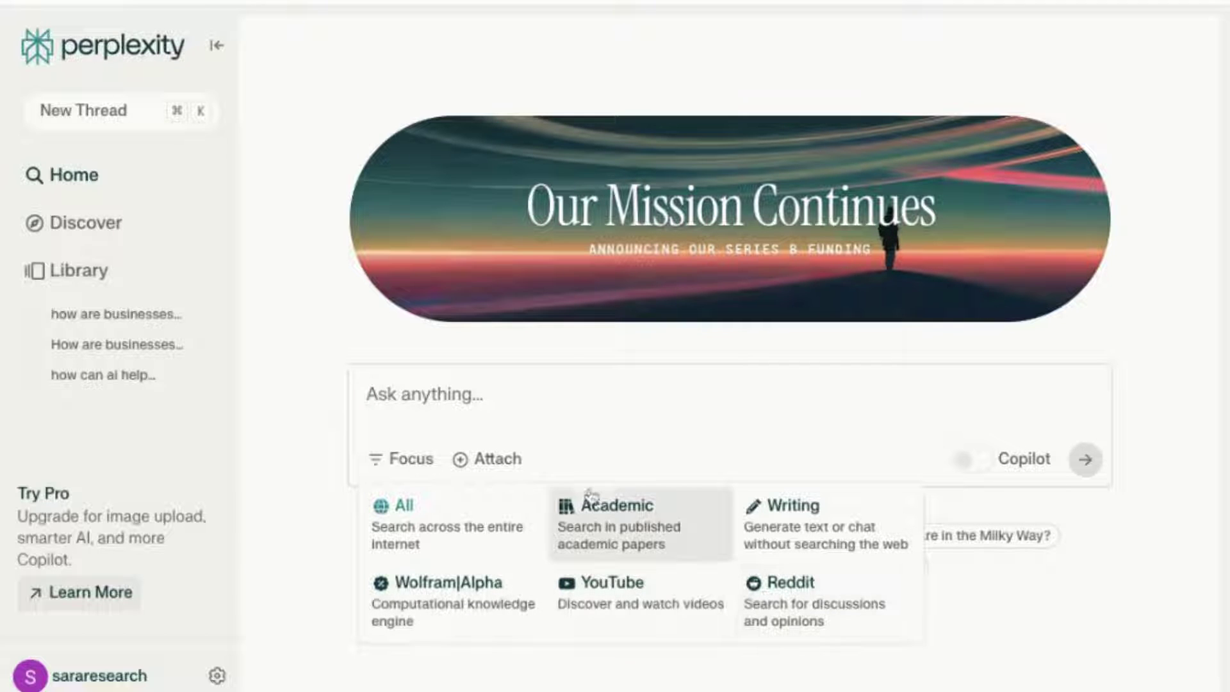
click(512, 393)
click(330, 453)
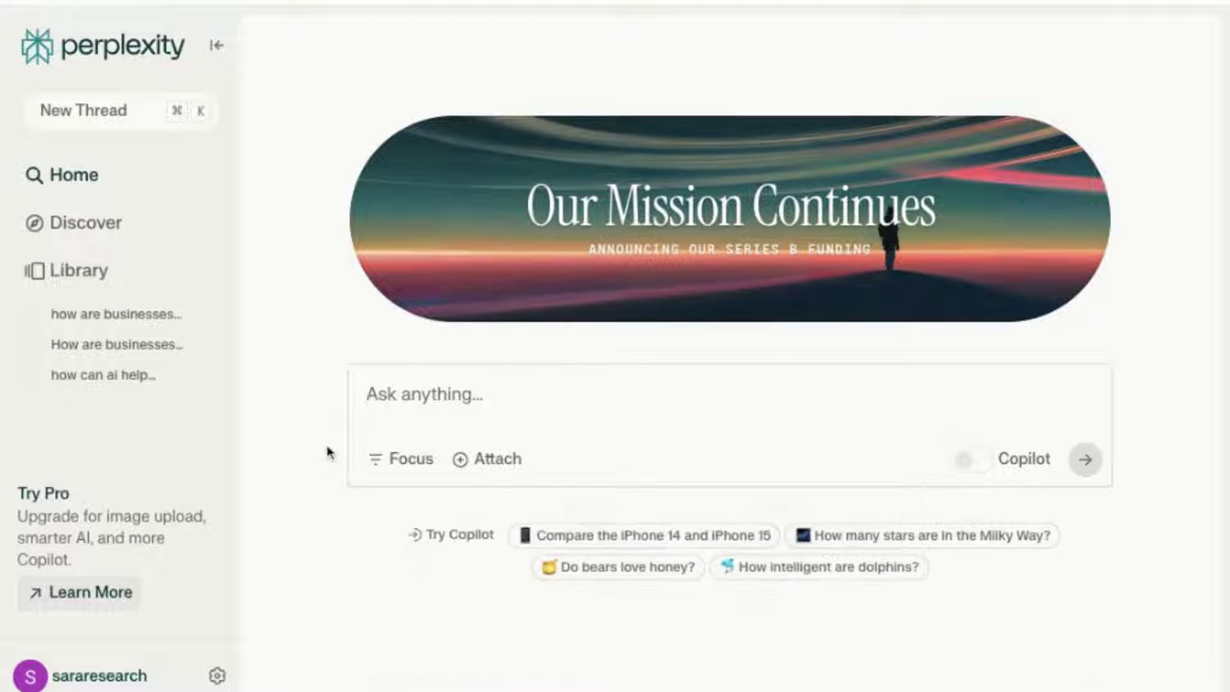
click(430, 392)
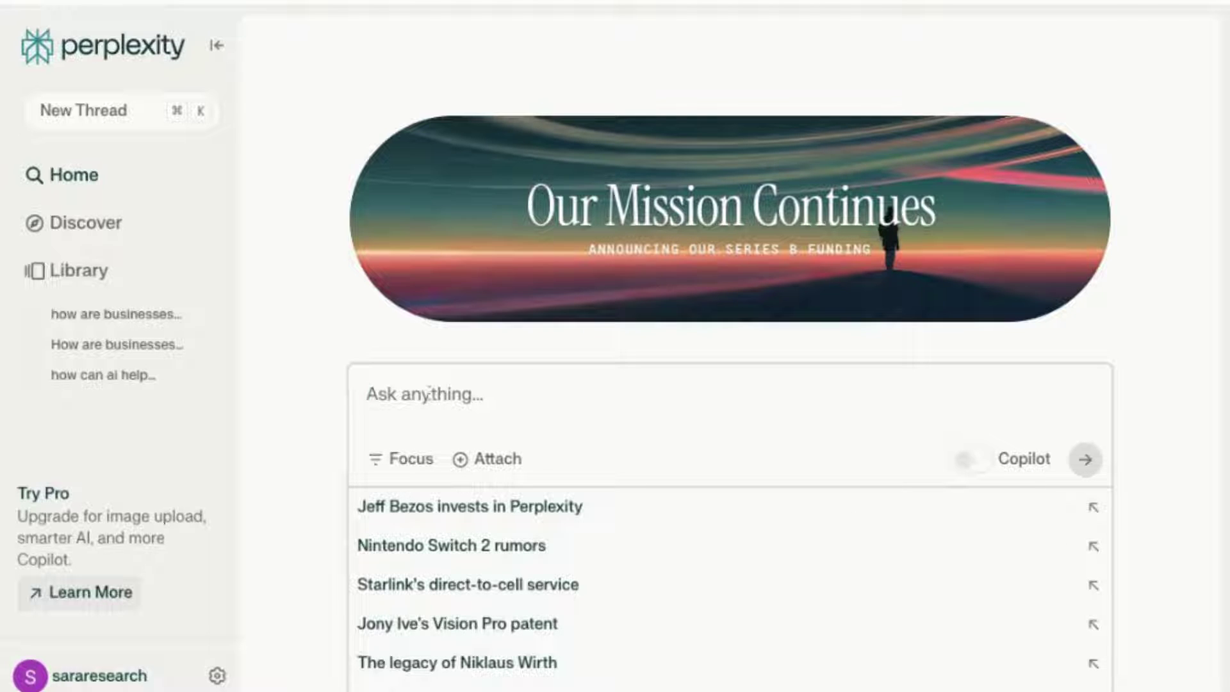
Ask Perplexity 'How are businesses using AI?'
text(Ho)
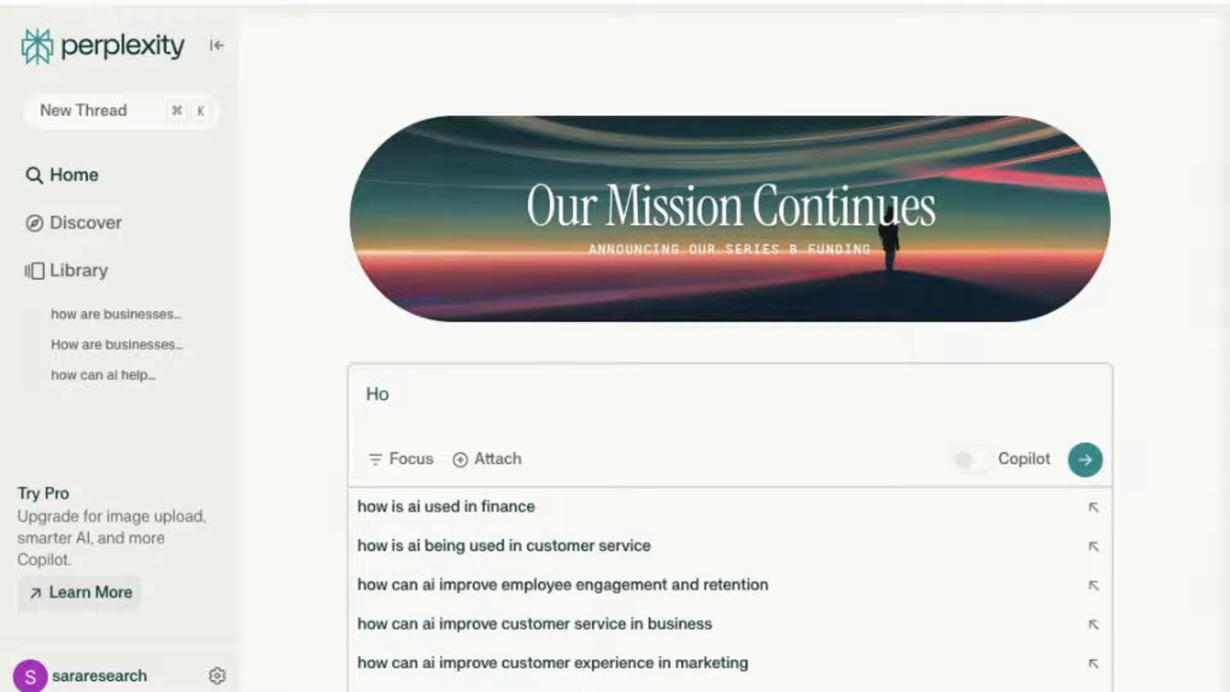
text(w ar)
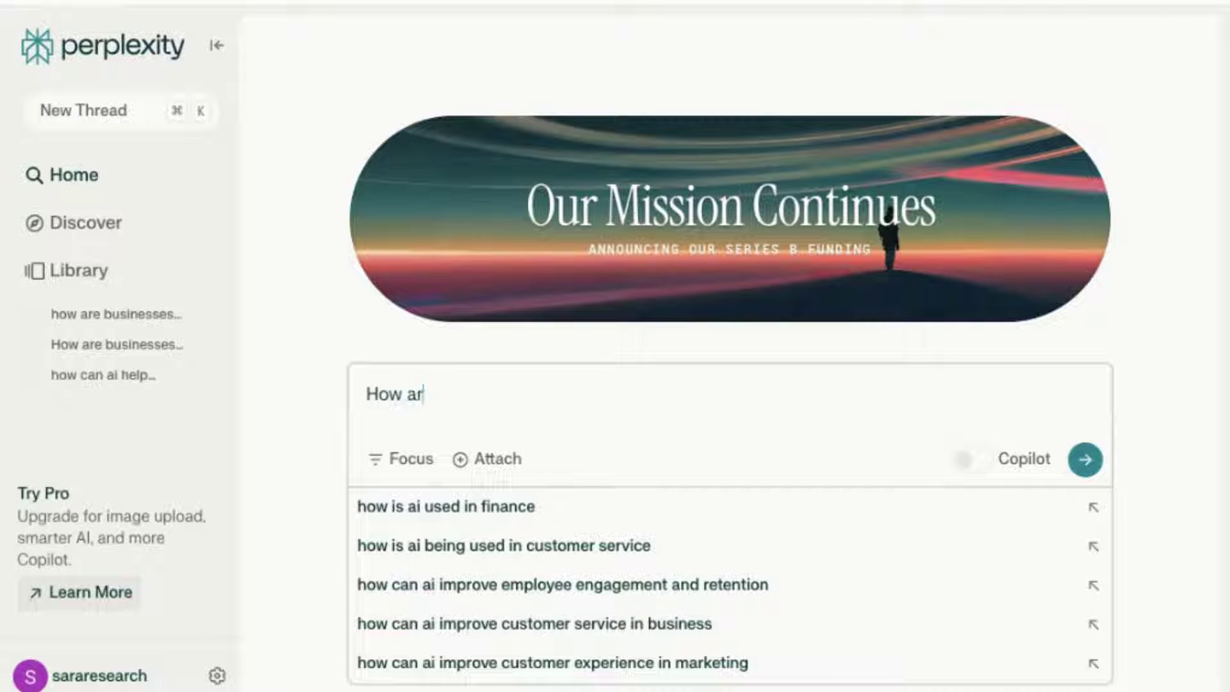
text(e businesse)
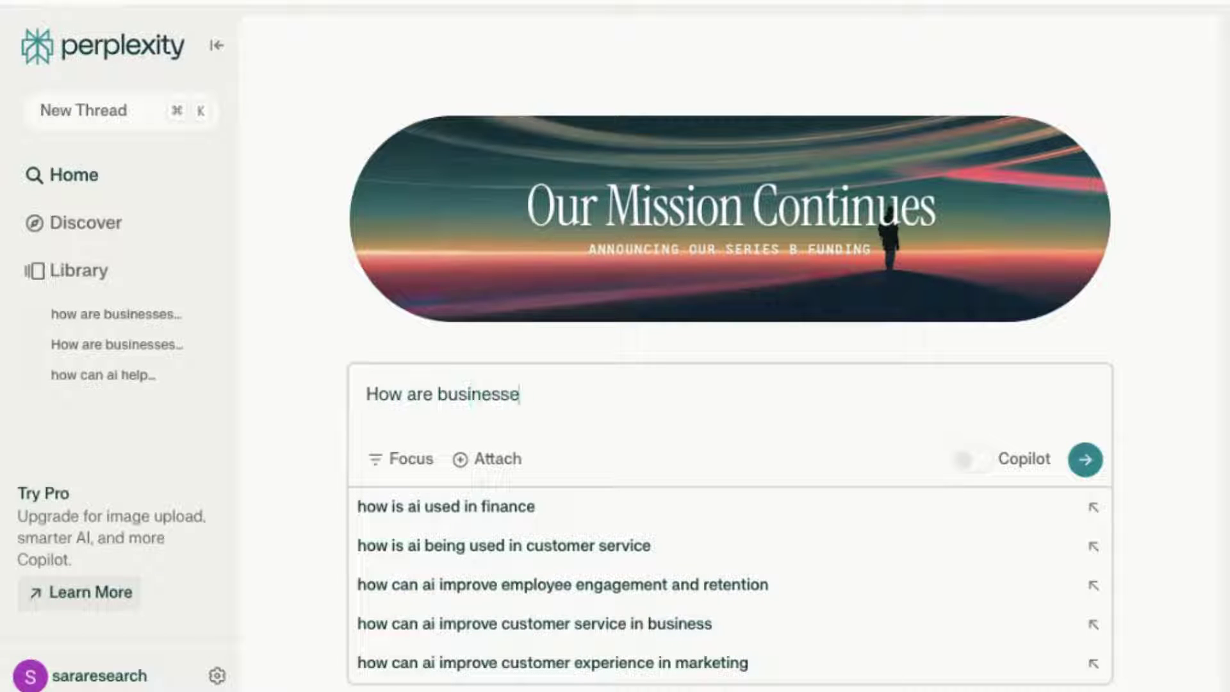
text(s using )
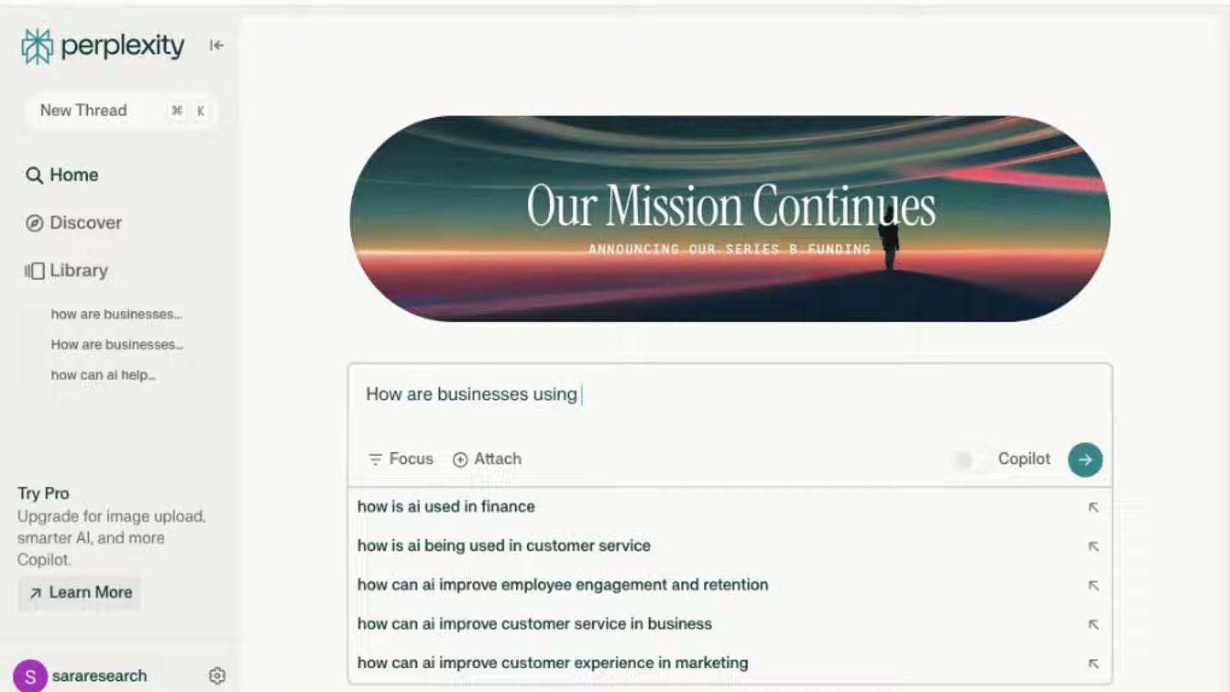
text(AI?)
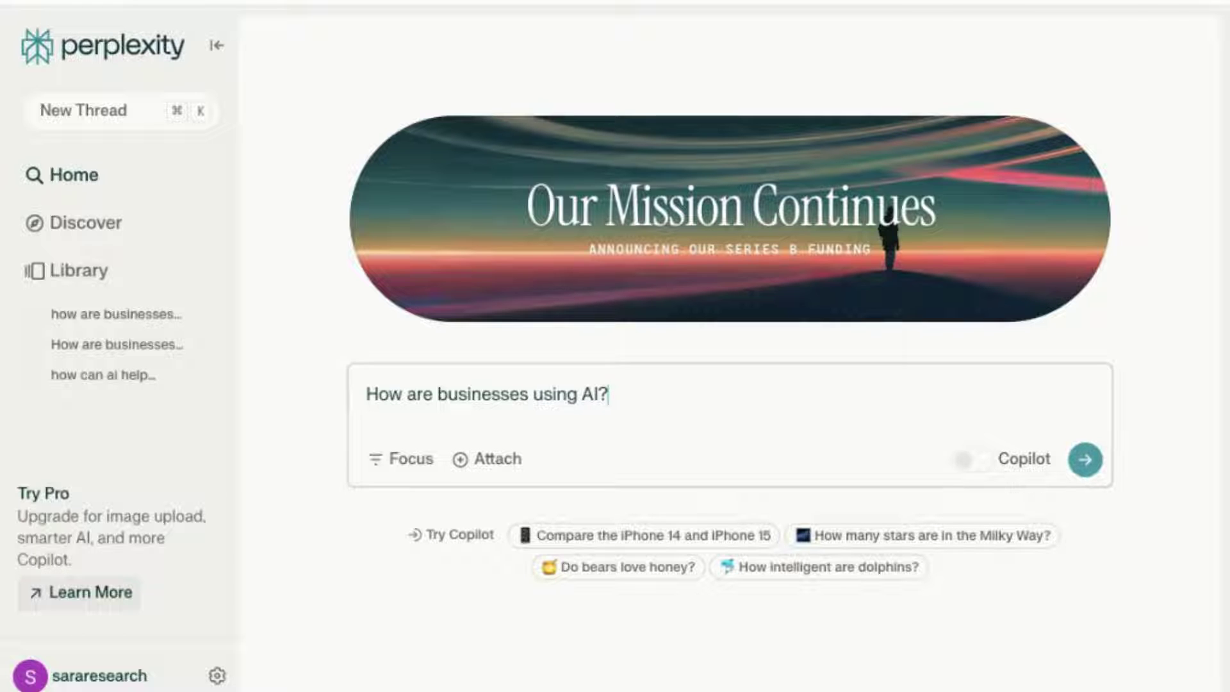
key(Return)
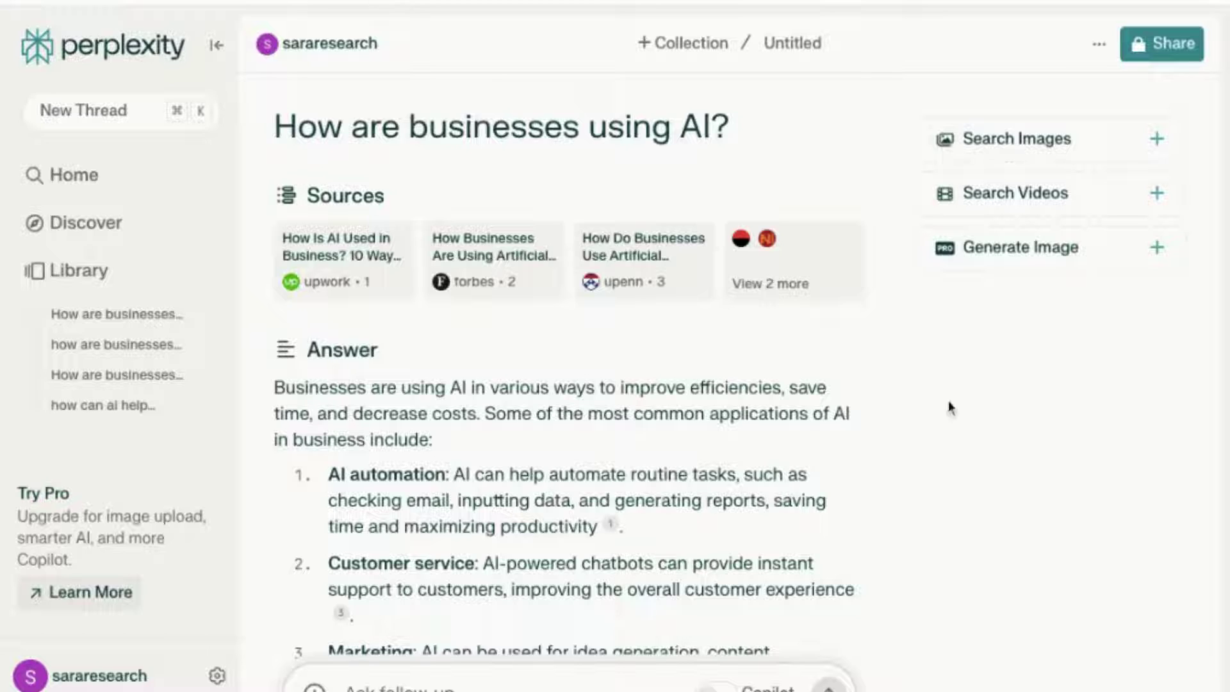
Scroll through the answer's list of business uses of AI
scroll(918, 418, down, 1)
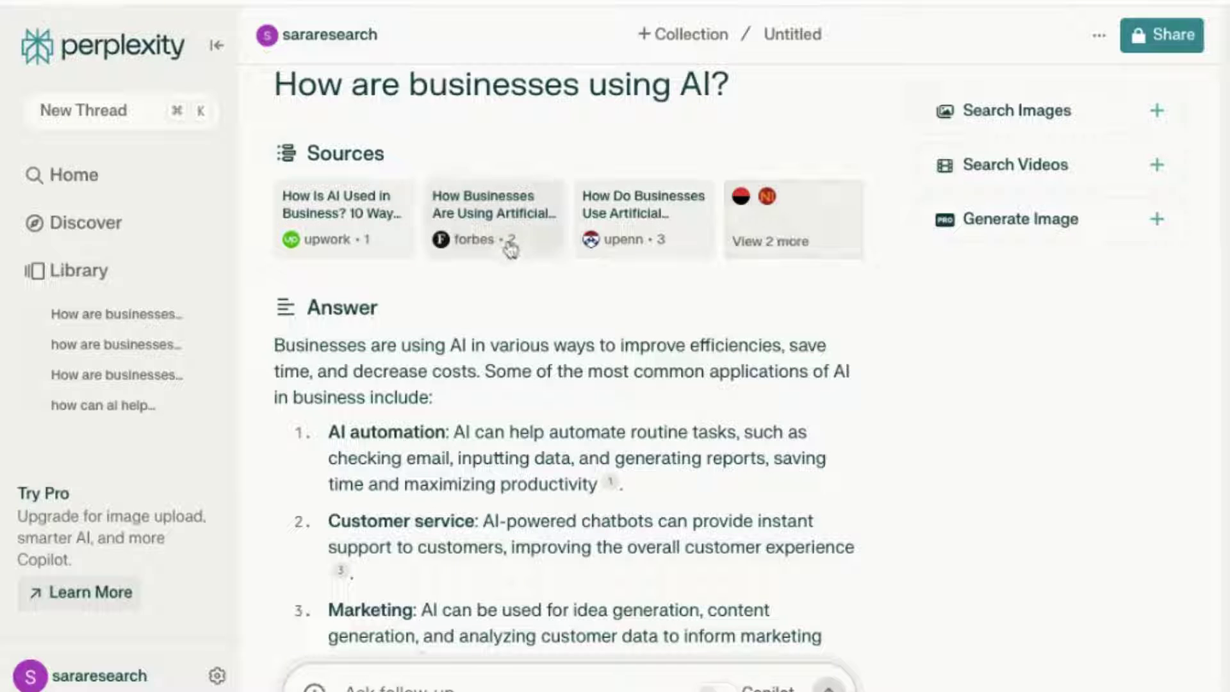
scroll(460, 346, down, 3)
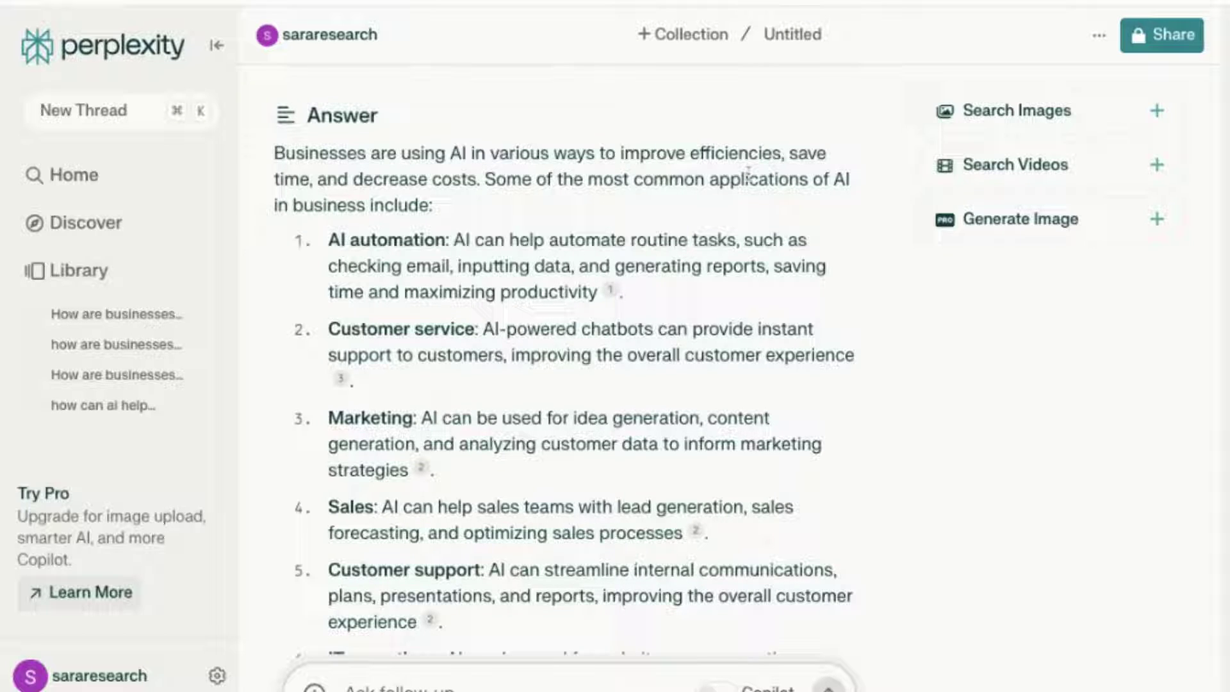
scroll(482, 224, down, 2)
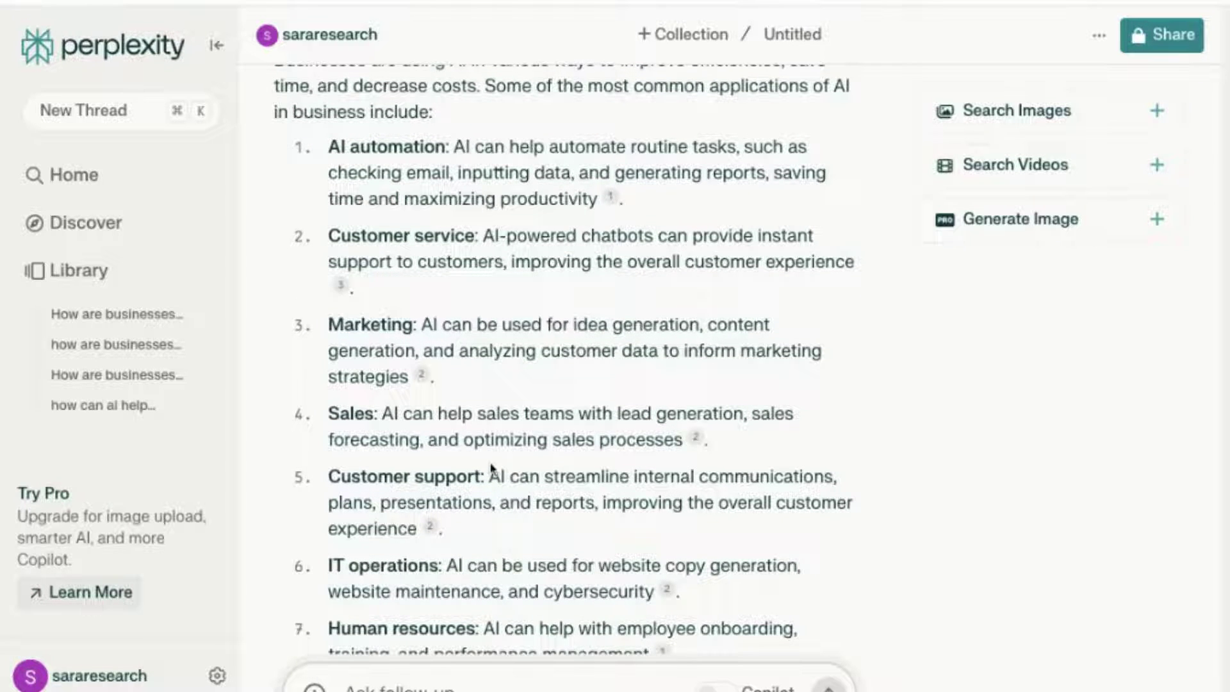
scroll(493, 470, down, 1)
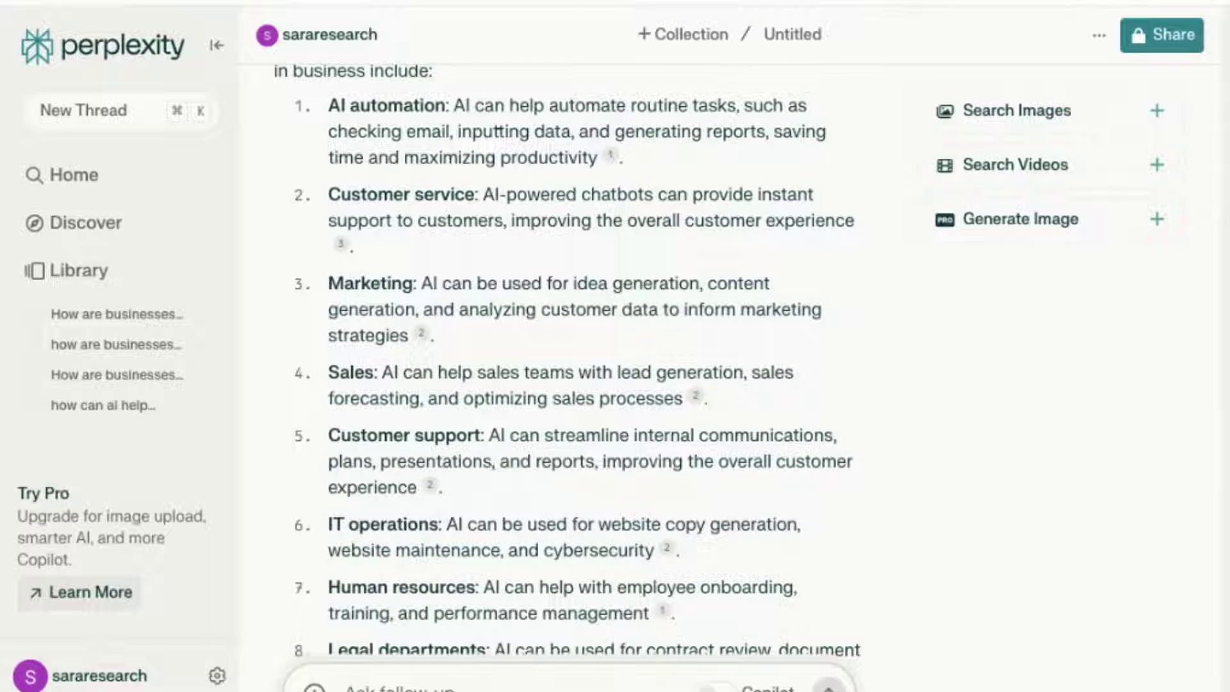
scroll(444, 518, down, 3)
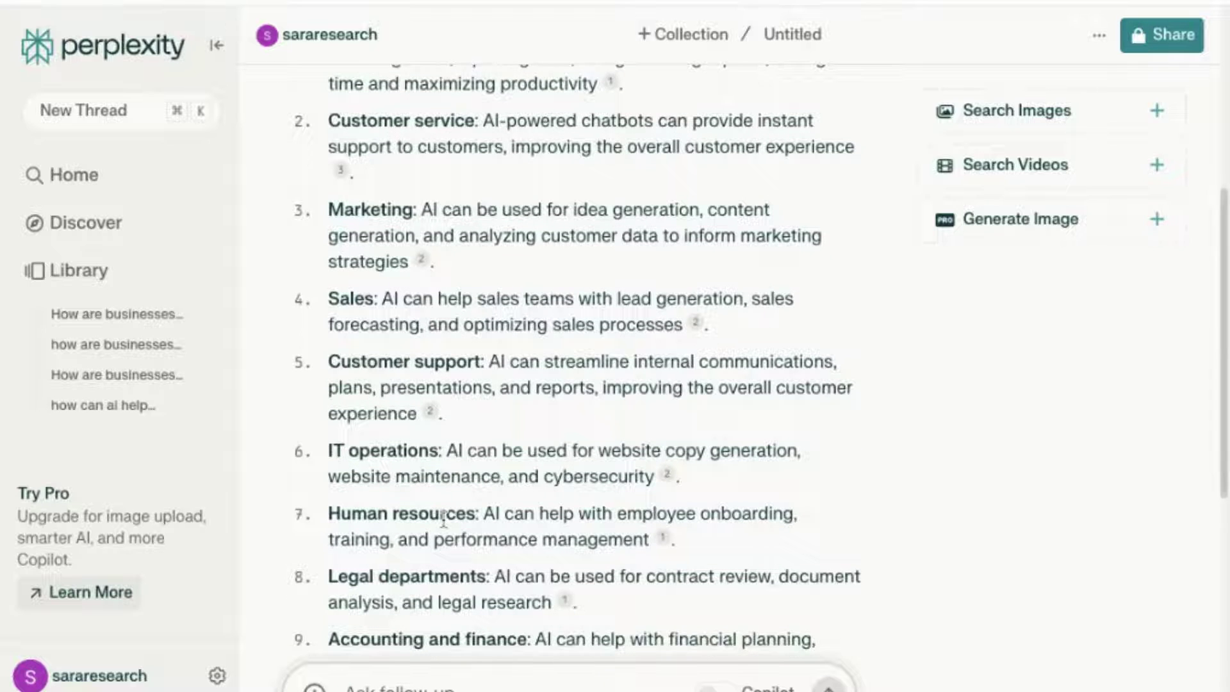
scroll(444, 518, down, 1)
scroll(444, 518, up, 9)
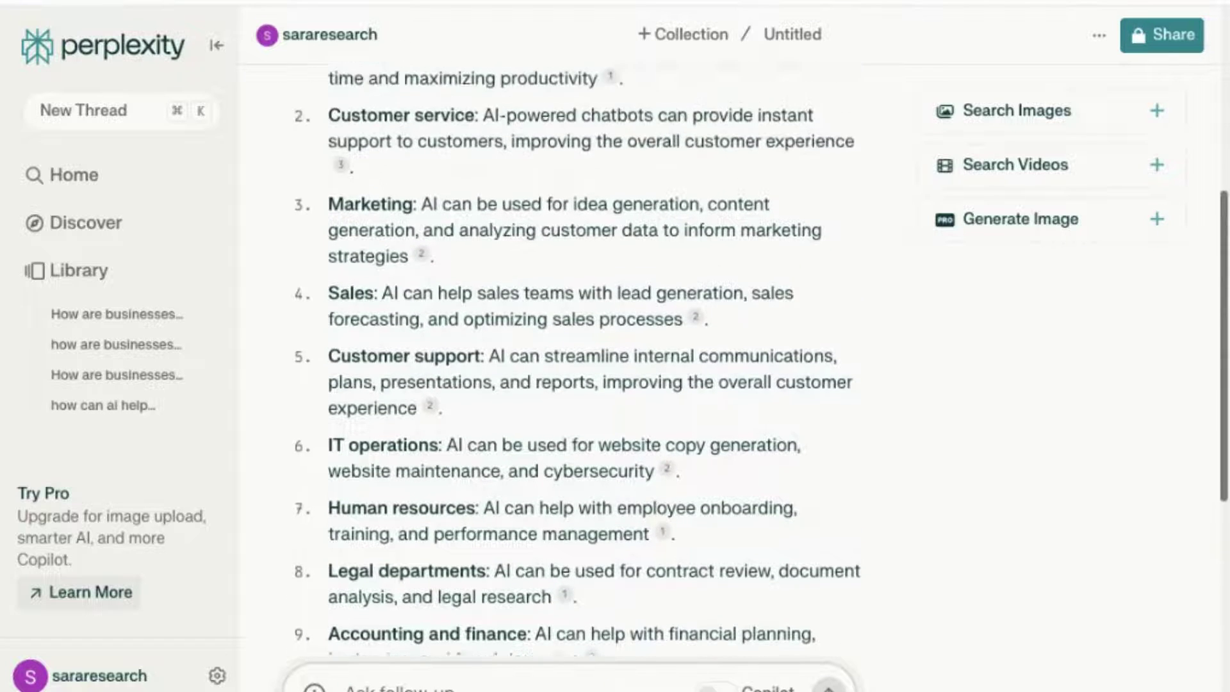
scroll(443, 518, up, 4)
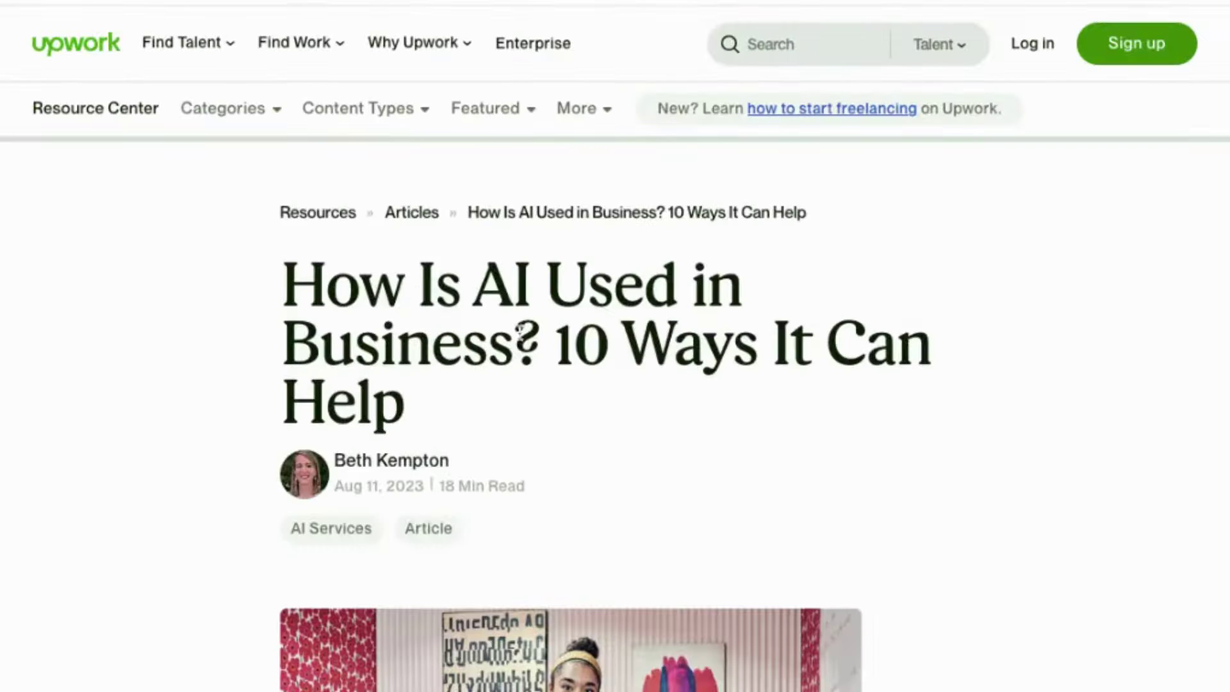
scroll(528, 332, down, 1)
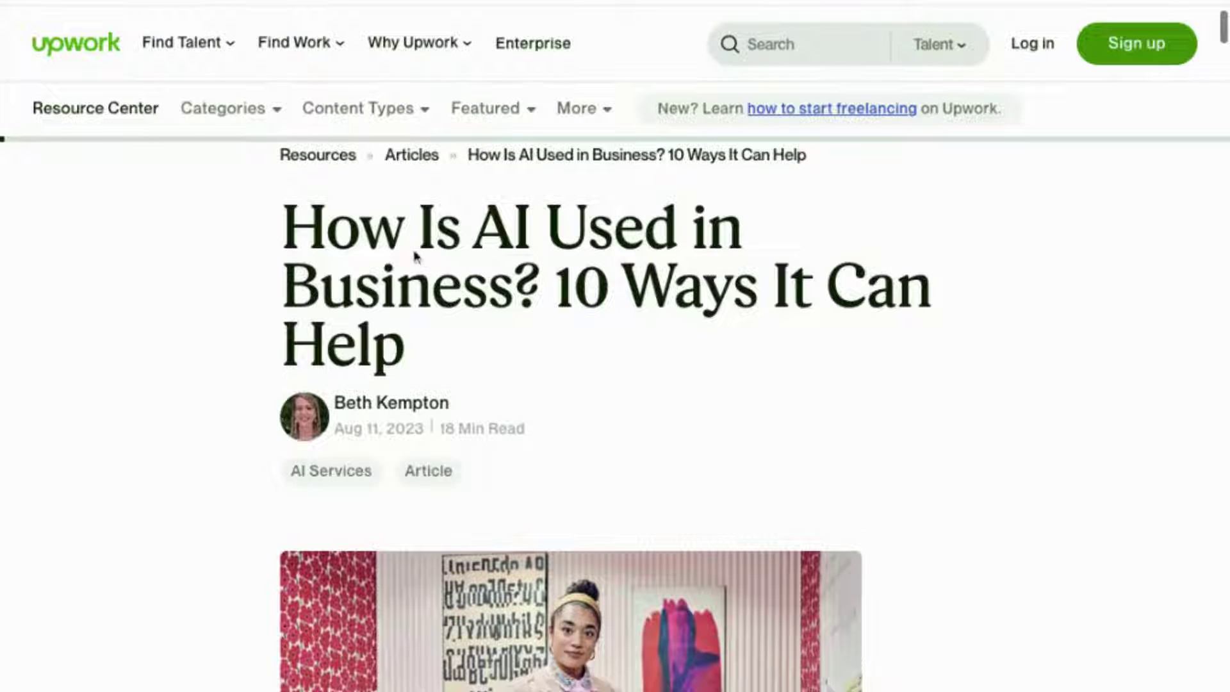
Skim the Upwork article to its content generation section, then close it to return to Perplexity
scroll(708, 340, down, 1)
scroll(708, 340, down, 10)
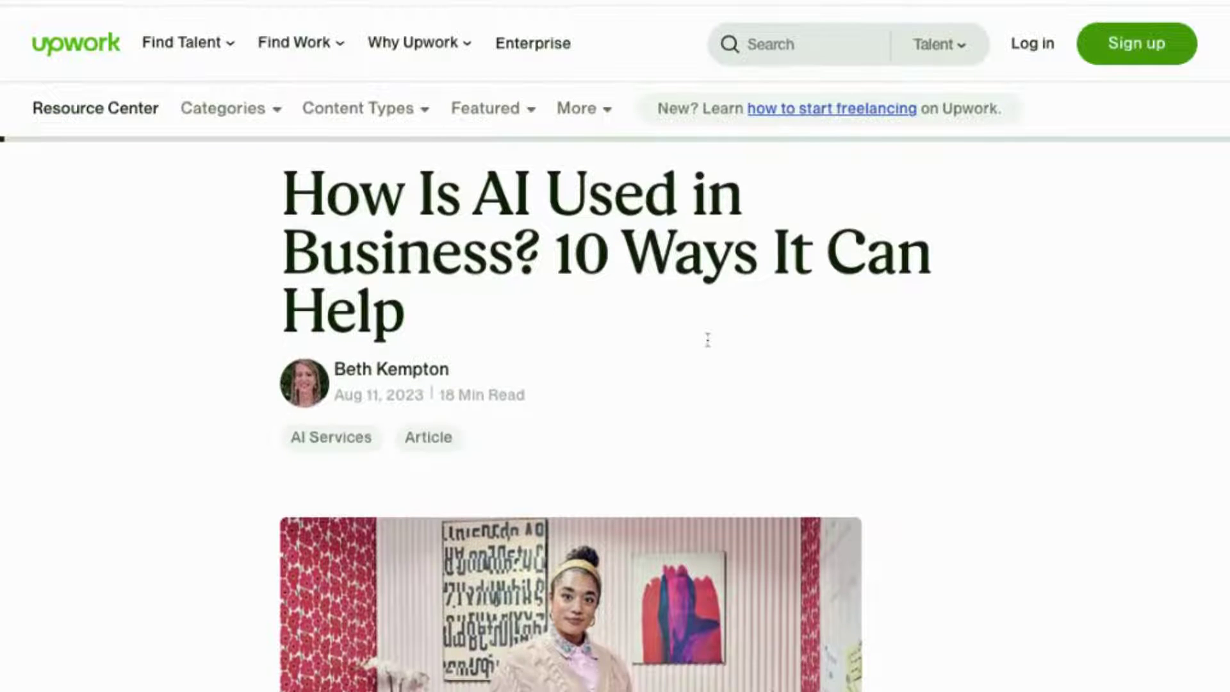
scroll(555, 256, down, 6)
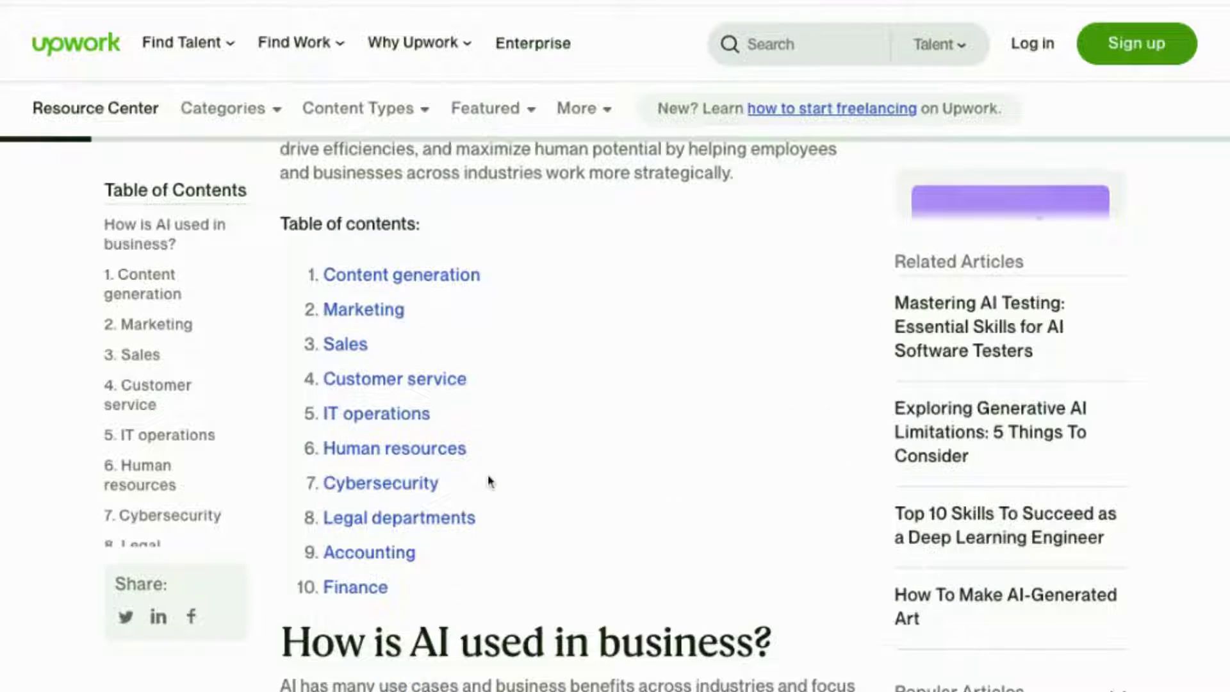
scroll(489, 482, down, 8)
scroll(489, 482, down, 14)
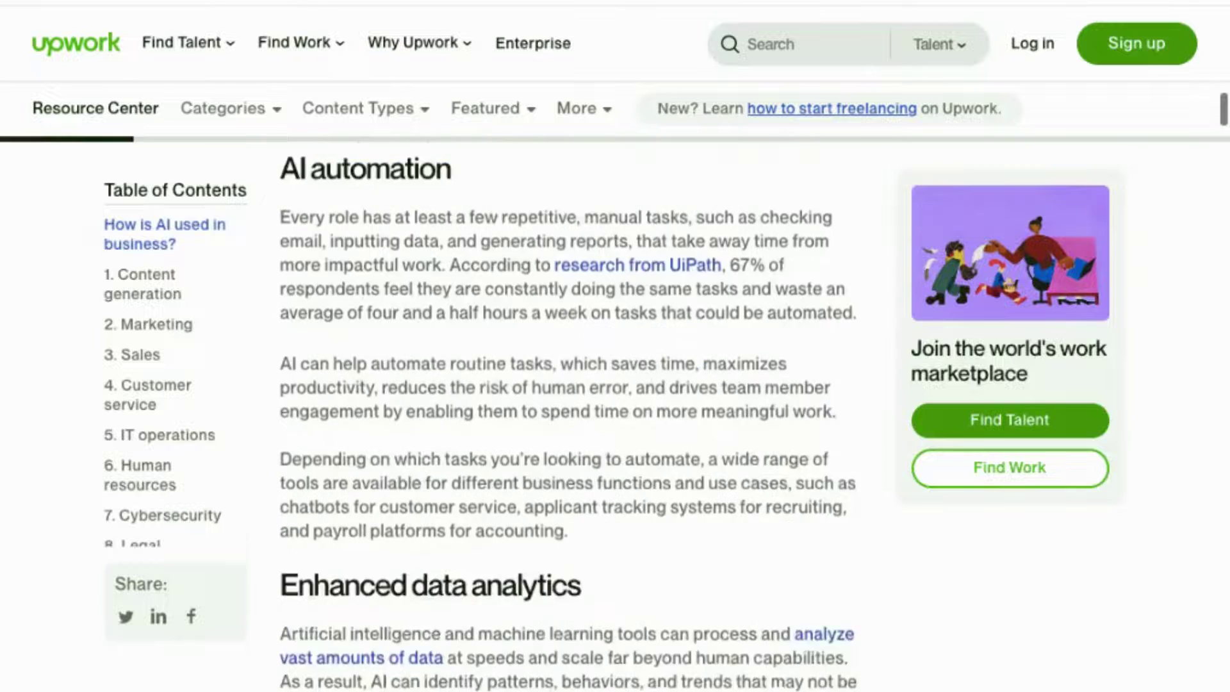
scroll(569, 410, down, 2)
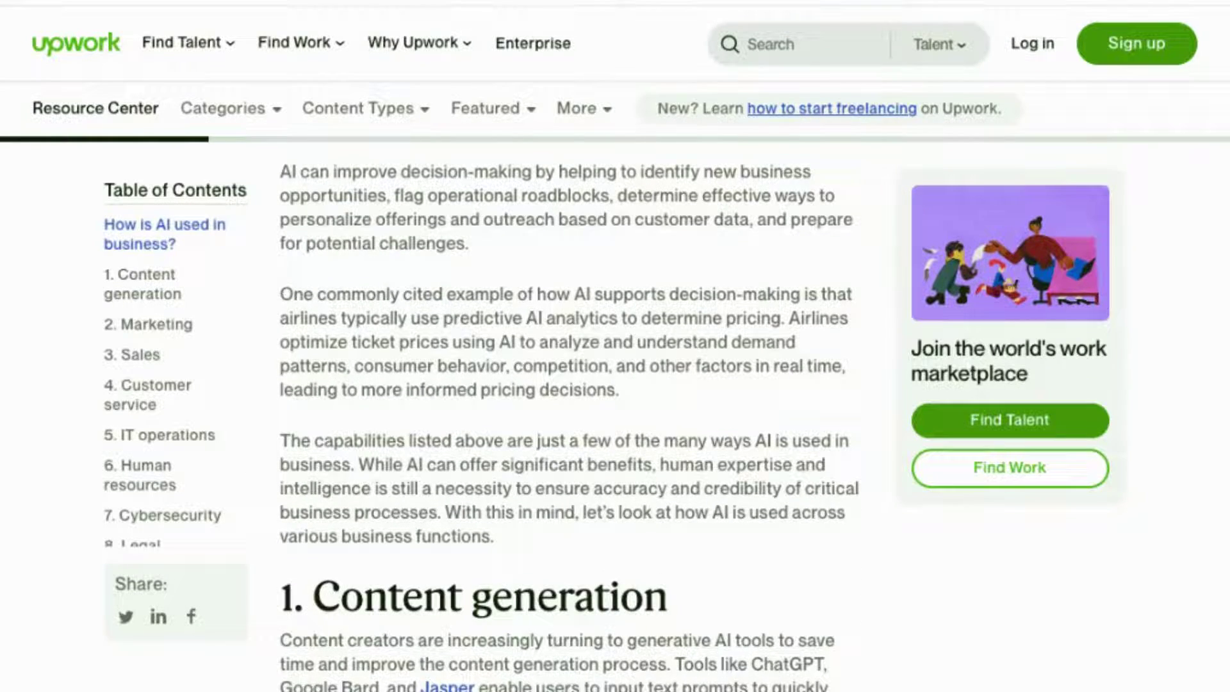
key(super+w)
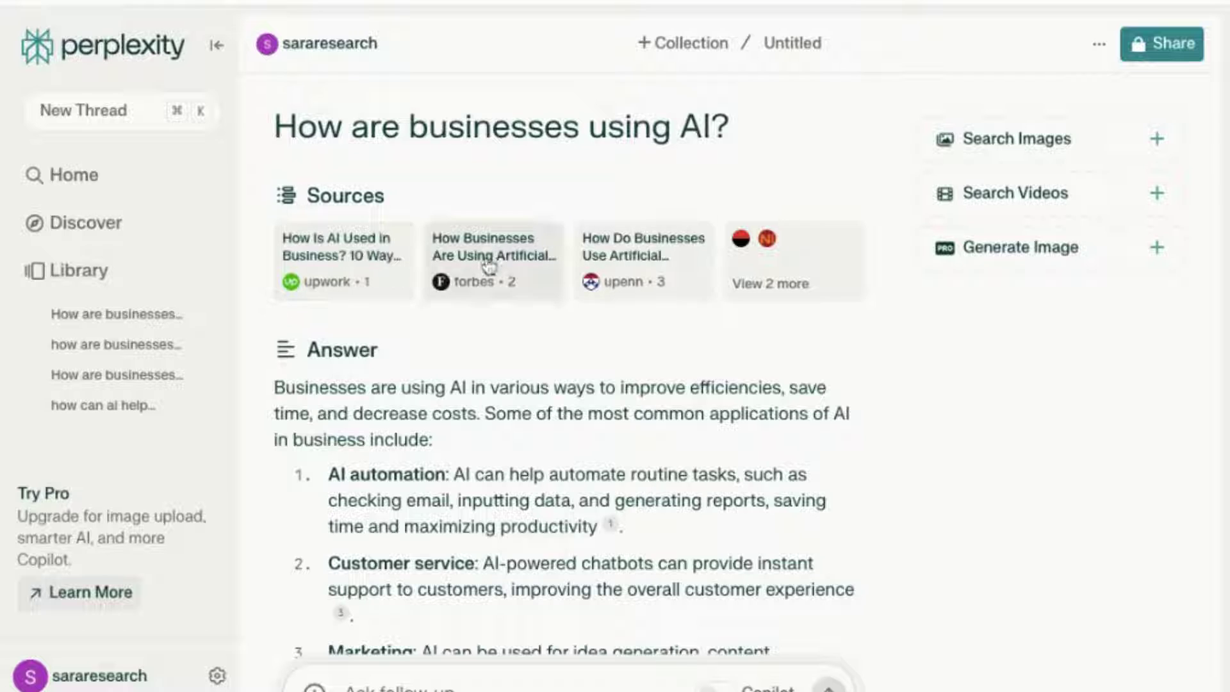
Read down the nine listed business uses, from AI automation to accounting and finance
scroll(633, 282, down, 1)
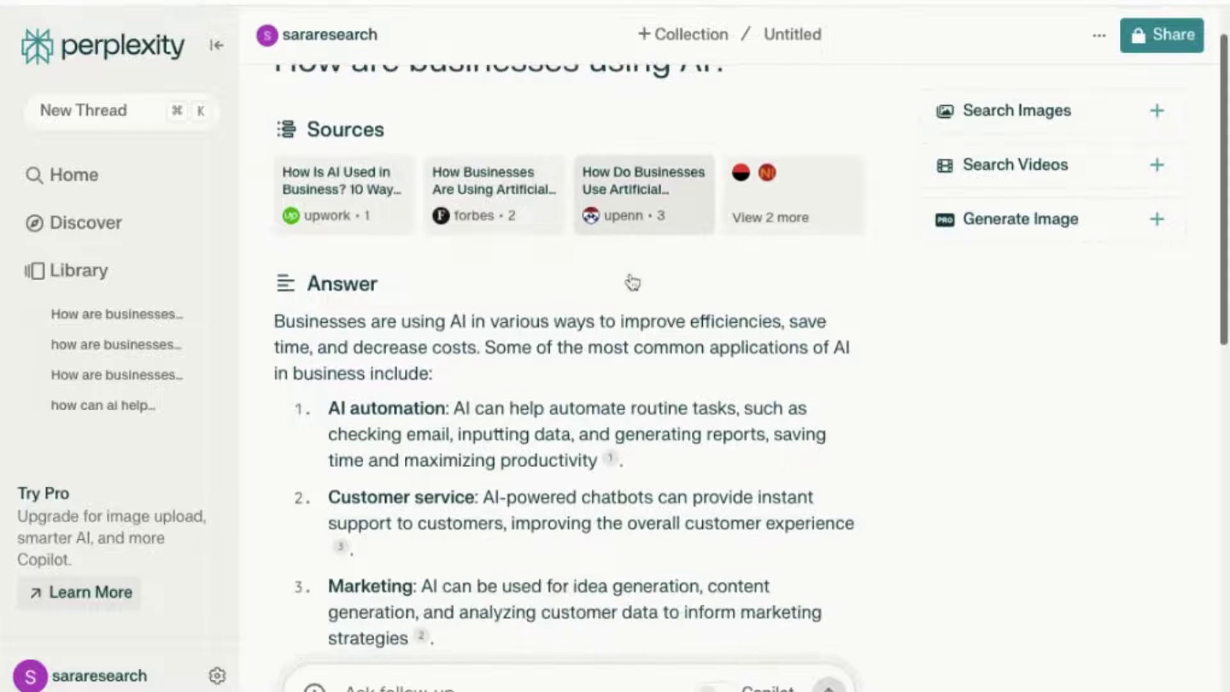
scroll(632, 282, down, 6)
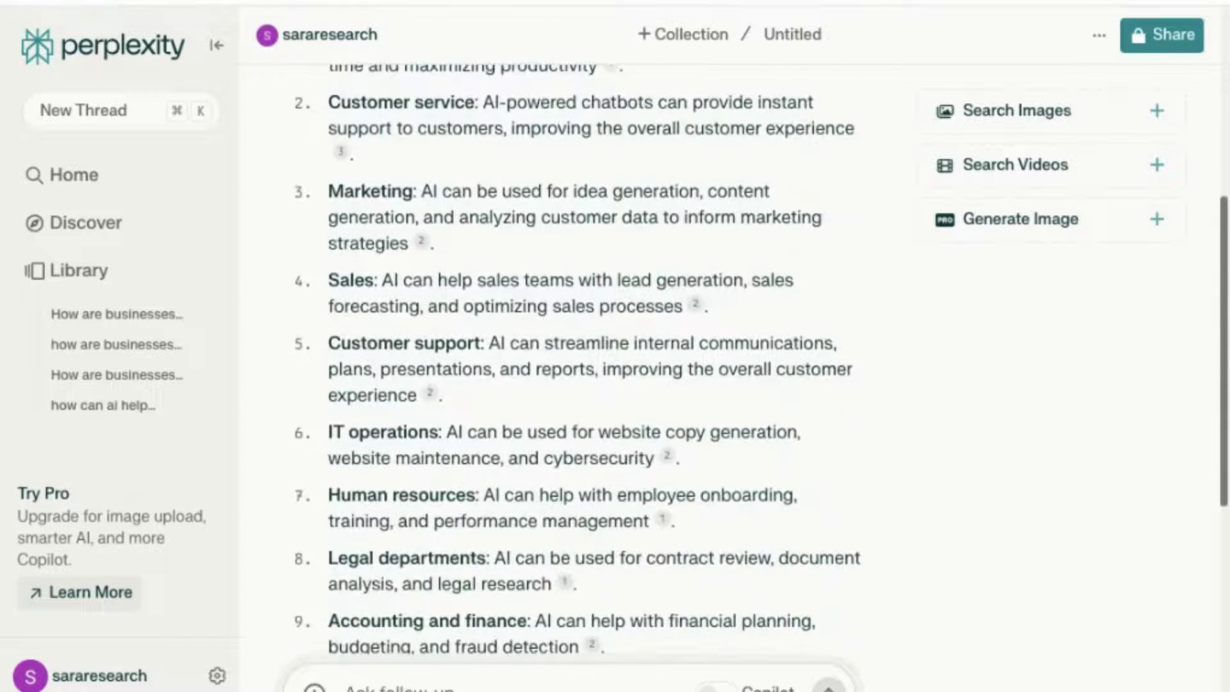
scroll(609, 290, up, 2)
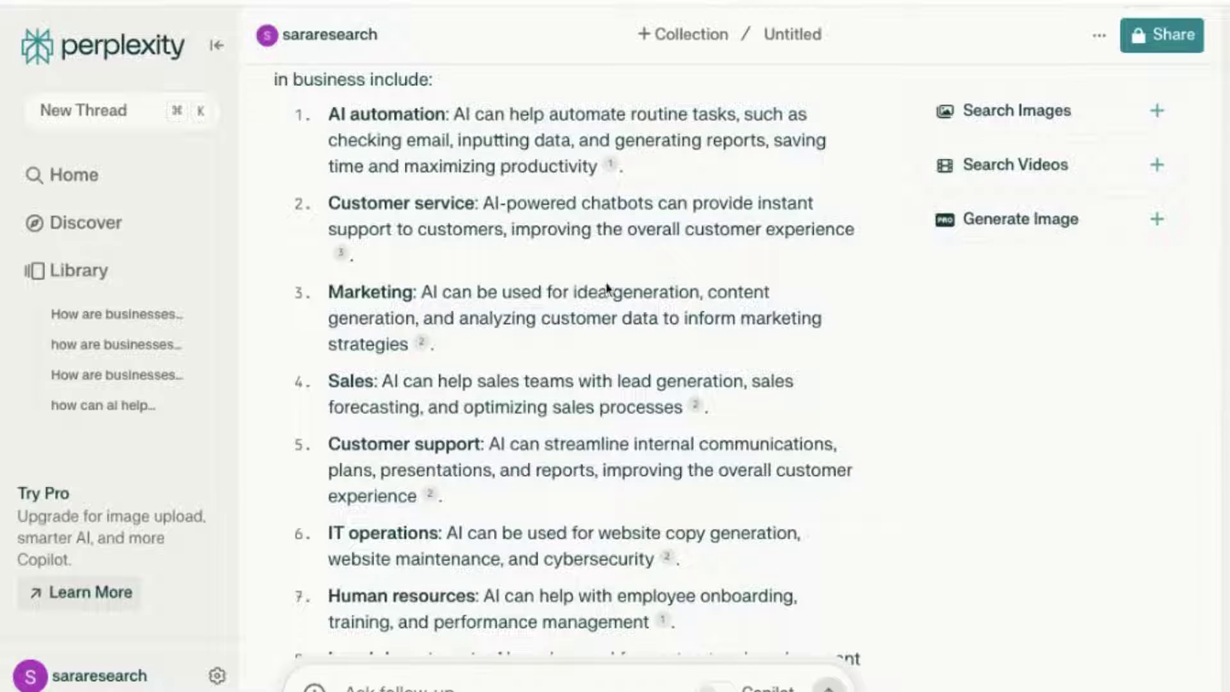
scroll(597, 324, up, 2)
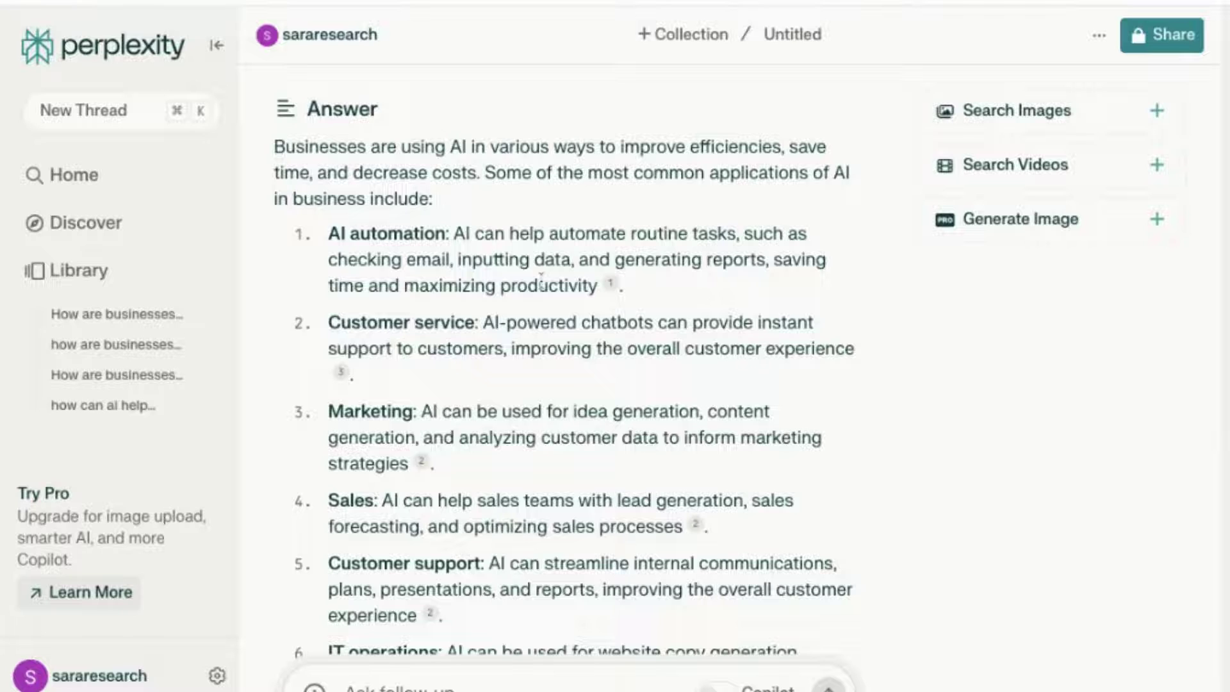
scroll(559, 414, down, 3)
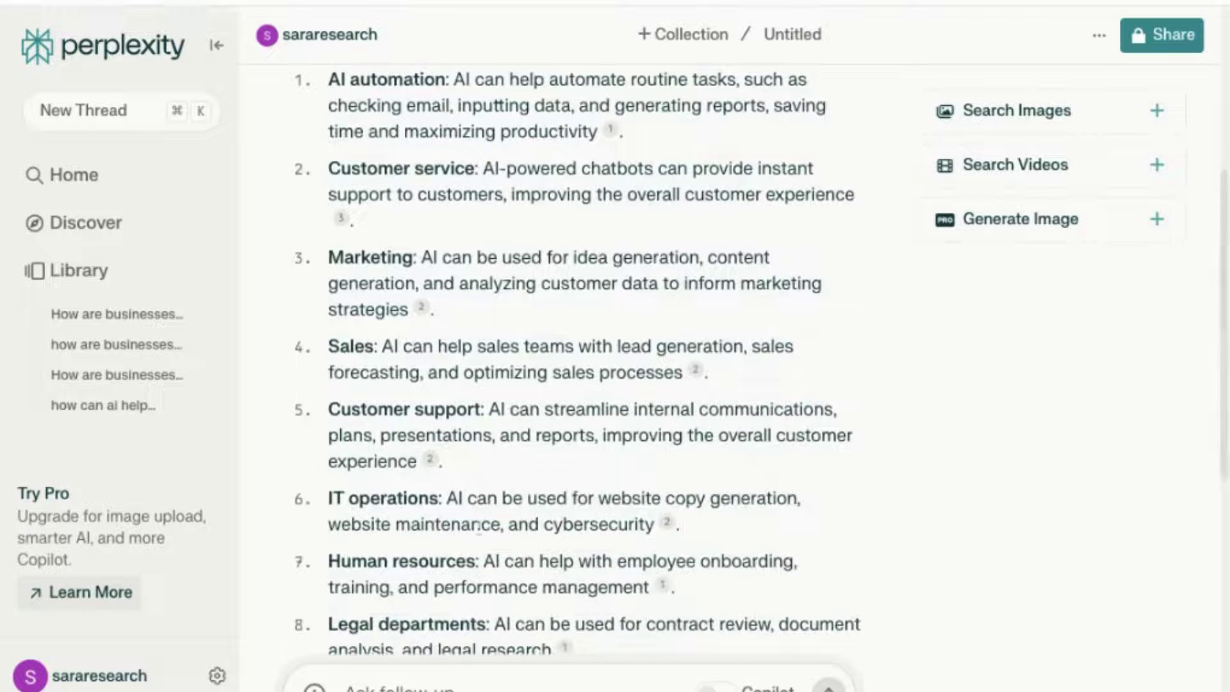
scroll(529, 631, down, 2)
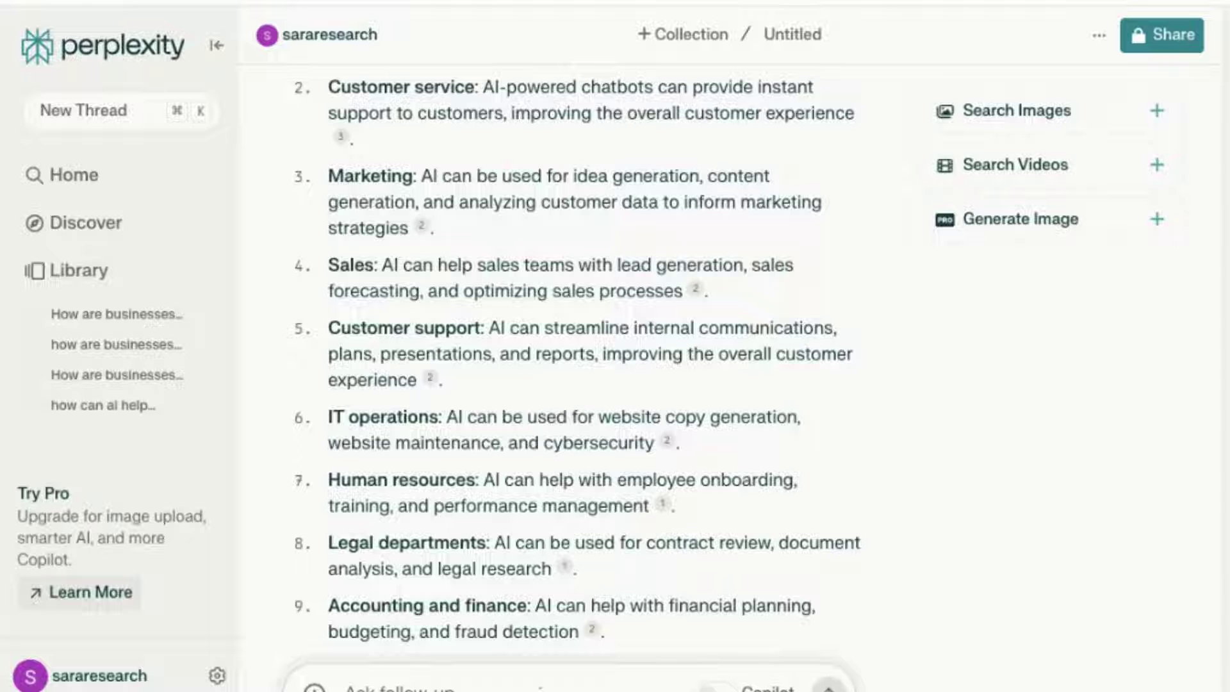
scroll(557, 585, down, 10)
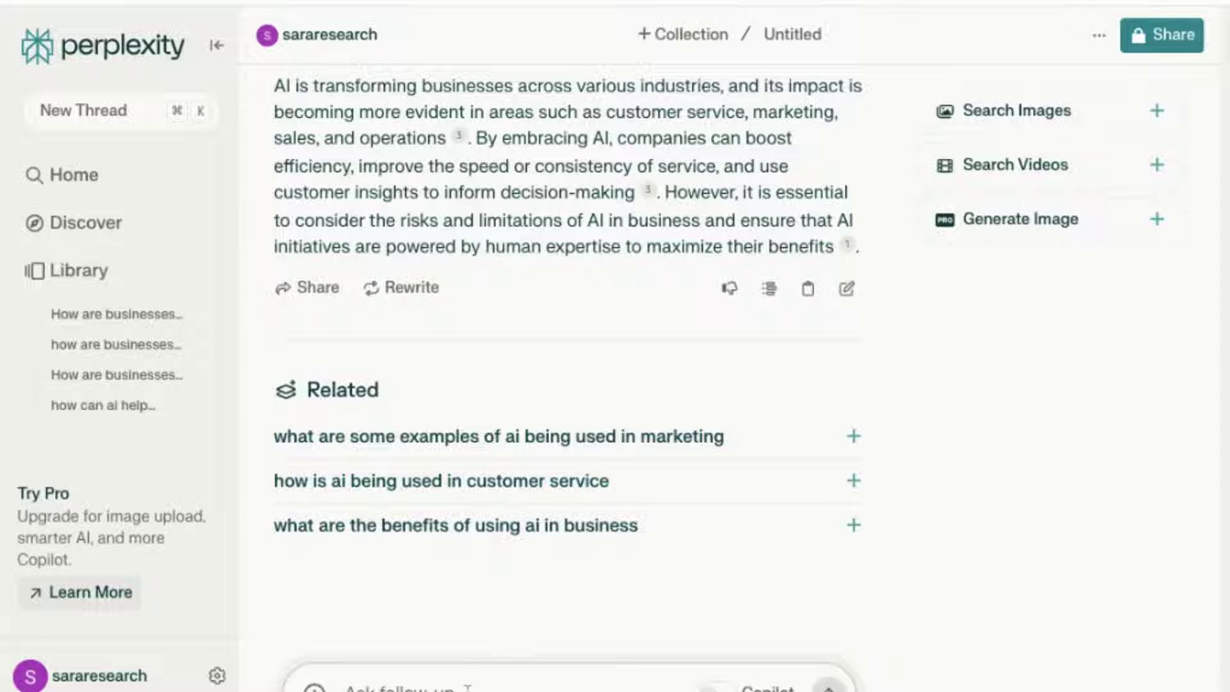
Ask the follow-up 'How is AI used in Human resources'
text(How is AI used in Hum)
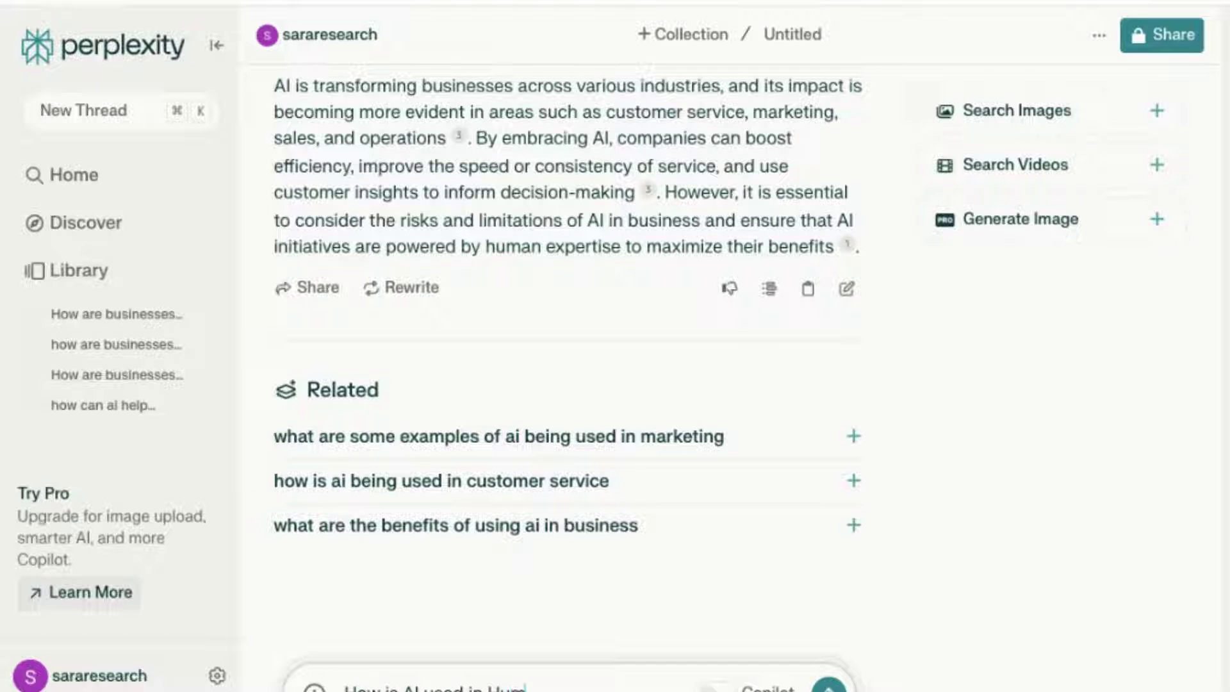
text(urces)
click(828, 686)
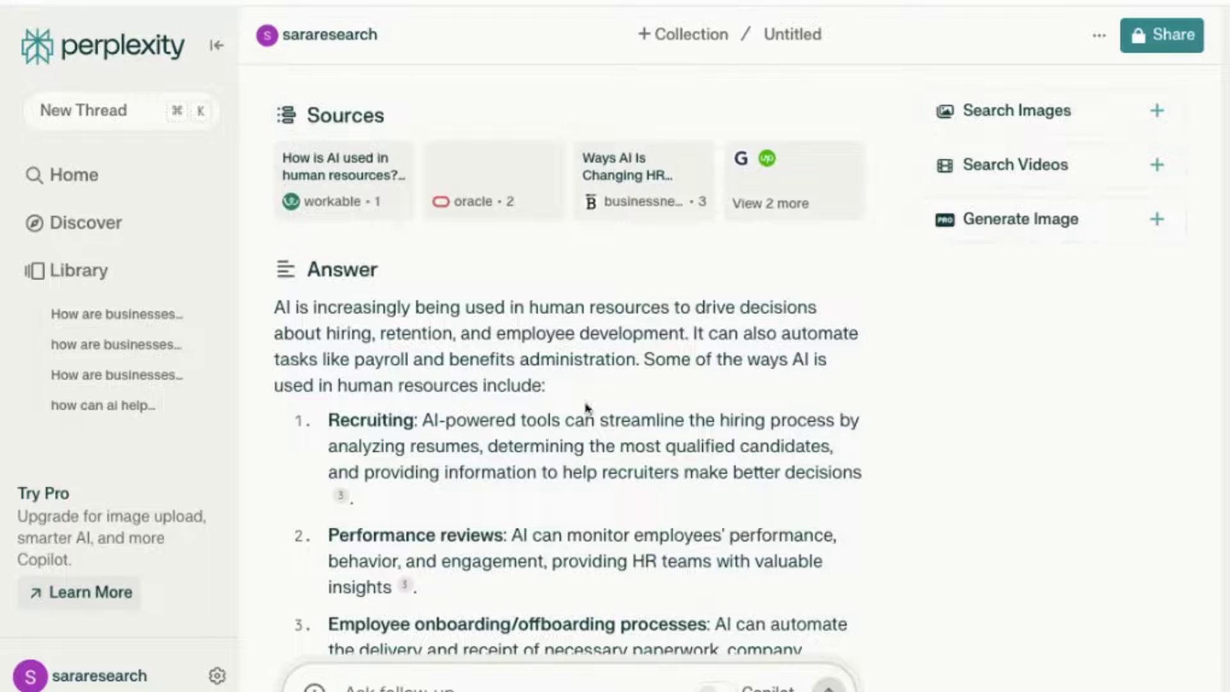
Scroll through the answer on AI in human resources to review it
scroll(585, 475, down, 2)
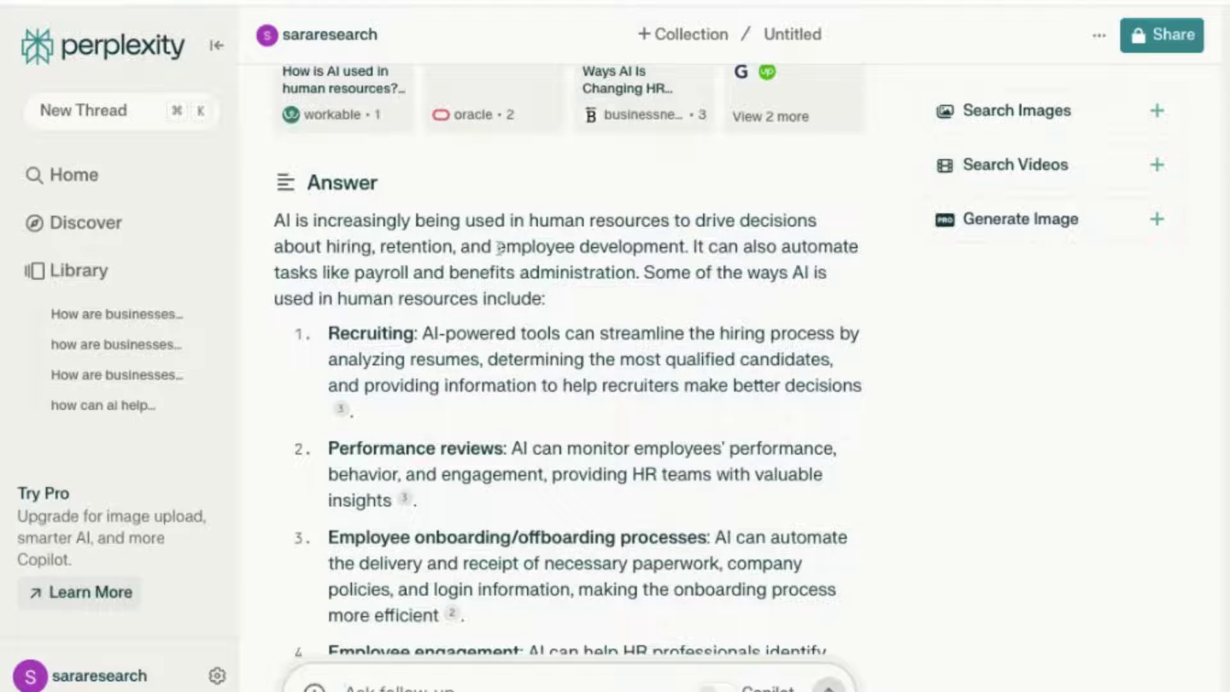
scroll(499, 247, down, 1)
scroll(615, 234, down, 1)
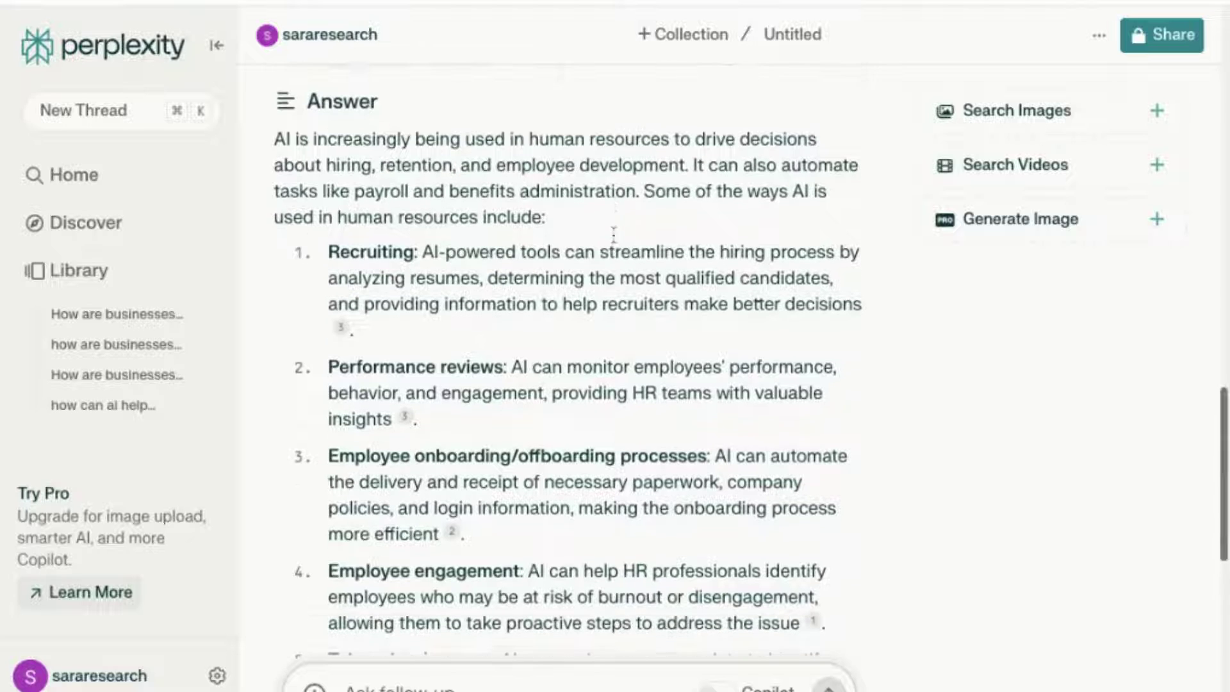
scroll(505, 224, down, 2)
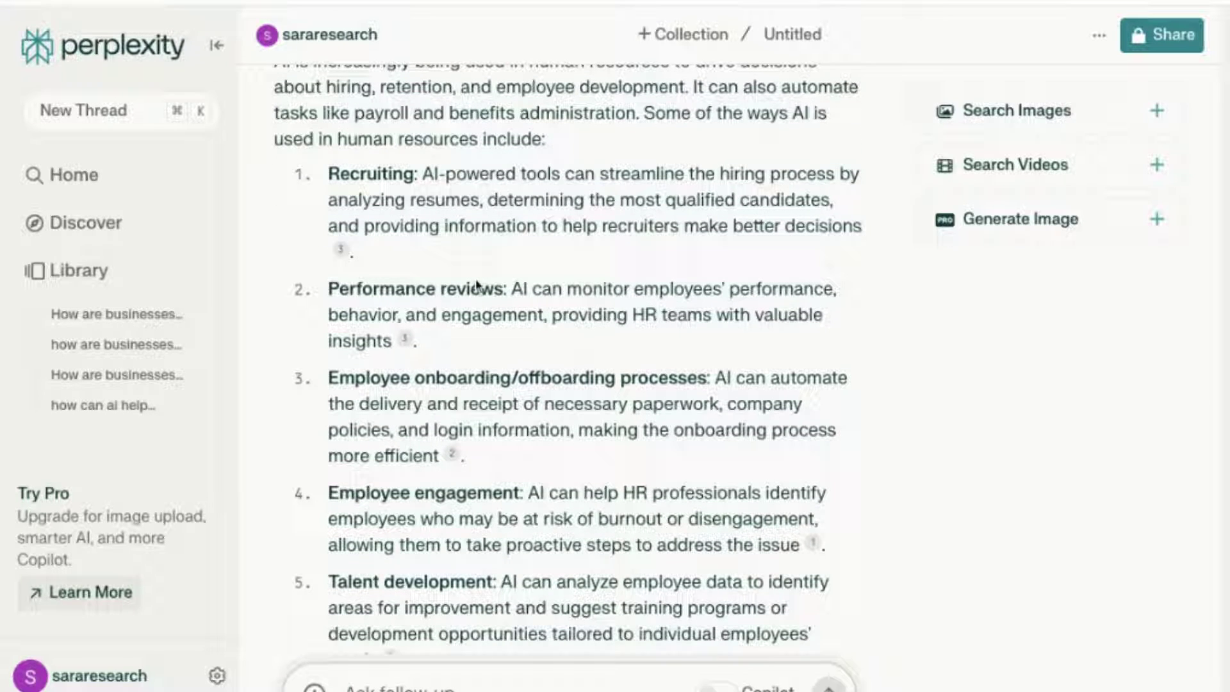
scroll(525, 355, down, 5)
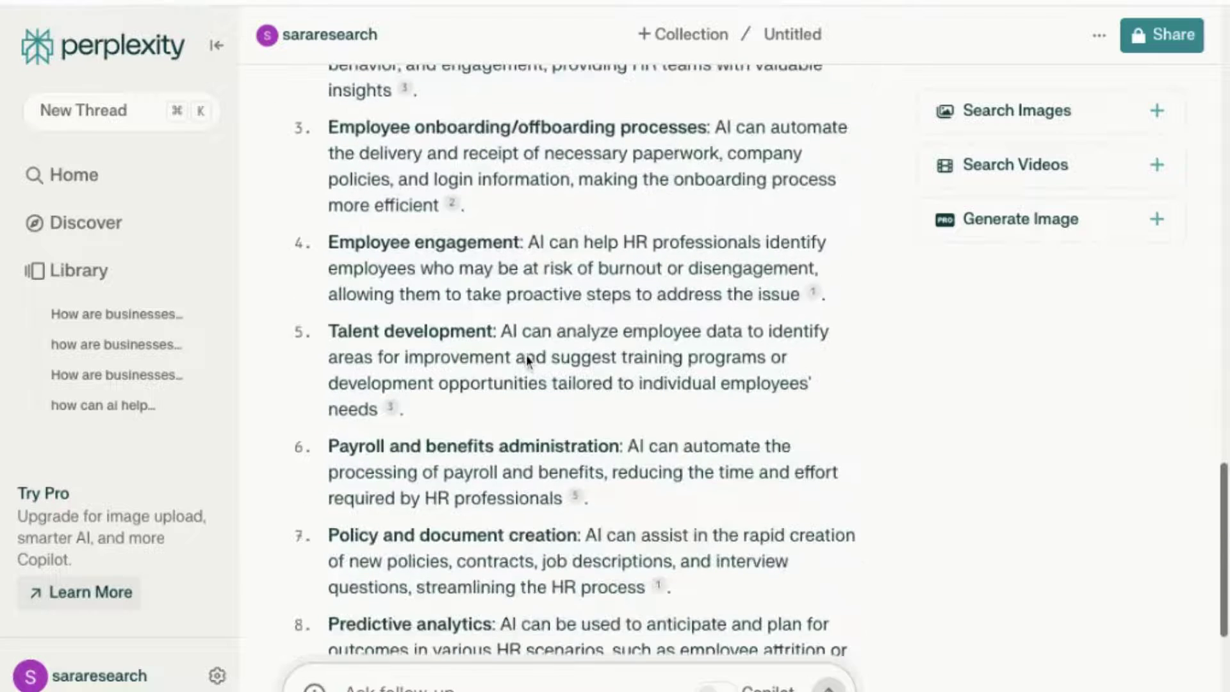
scroll(561, 369, down, 3)
scroll(561, 369, up, 4)
scroll(577, 356, up, 4)
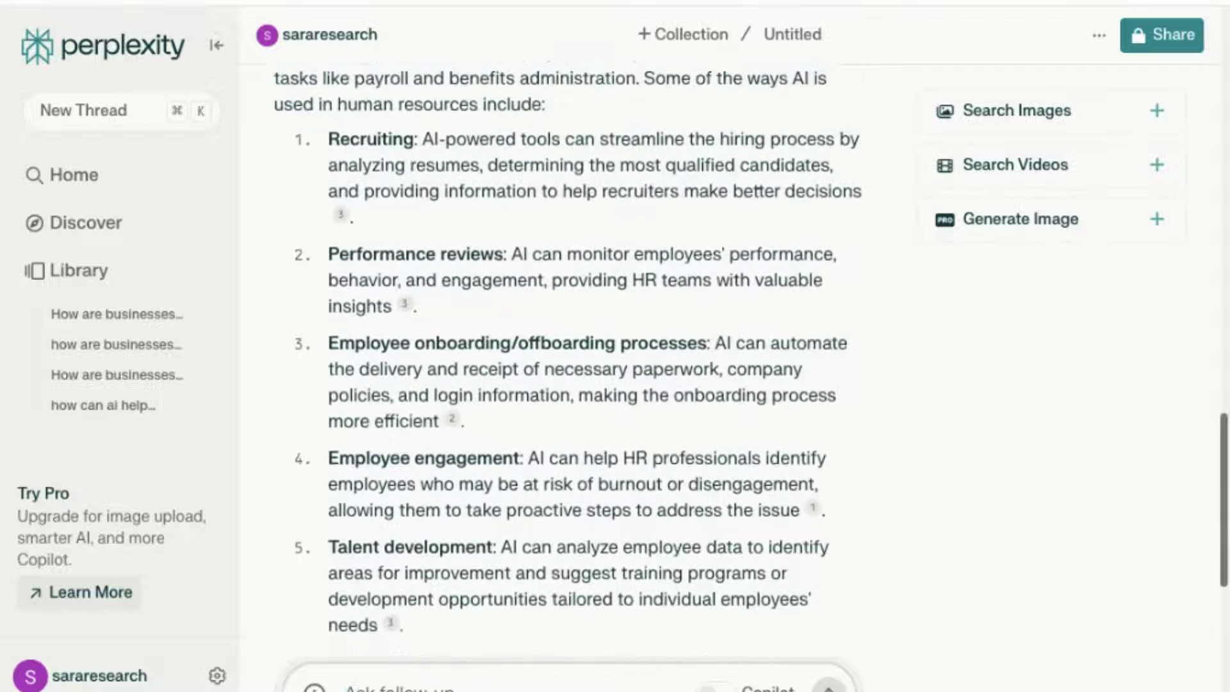
scroll(577, 356, up, 4)
scroll(371, 387, up, 1)
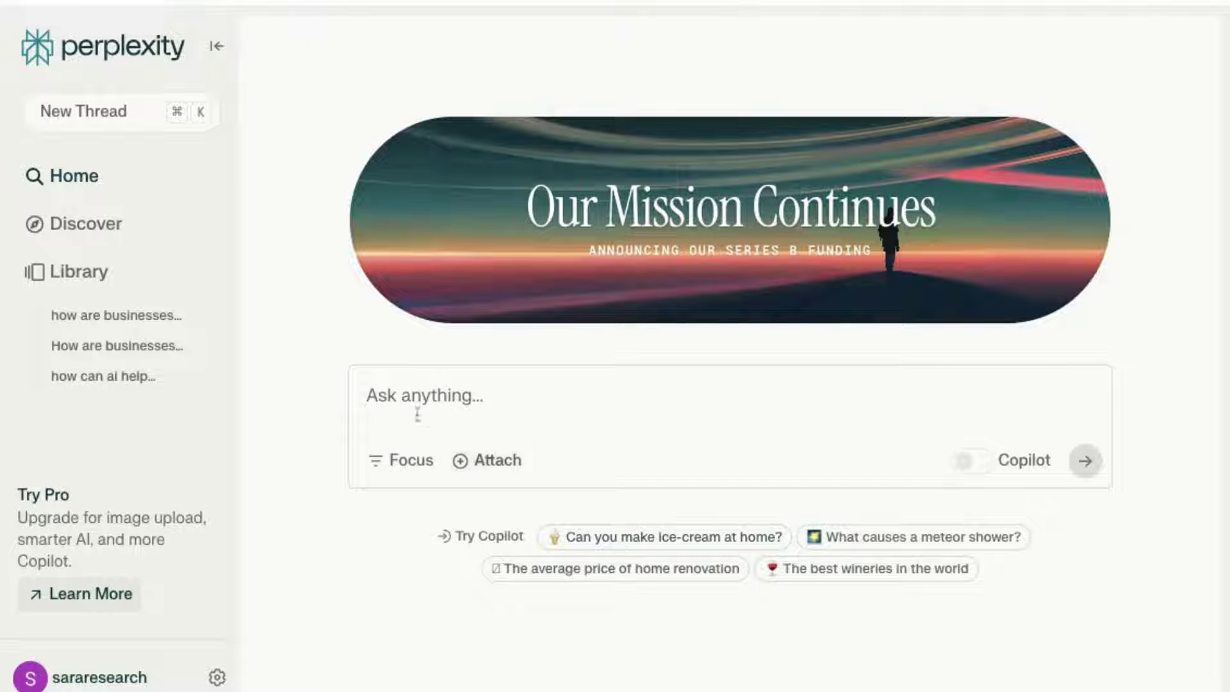
Enter the question 'how is AI used in recruitment as part of human resources in businesses'
click(401, 403)
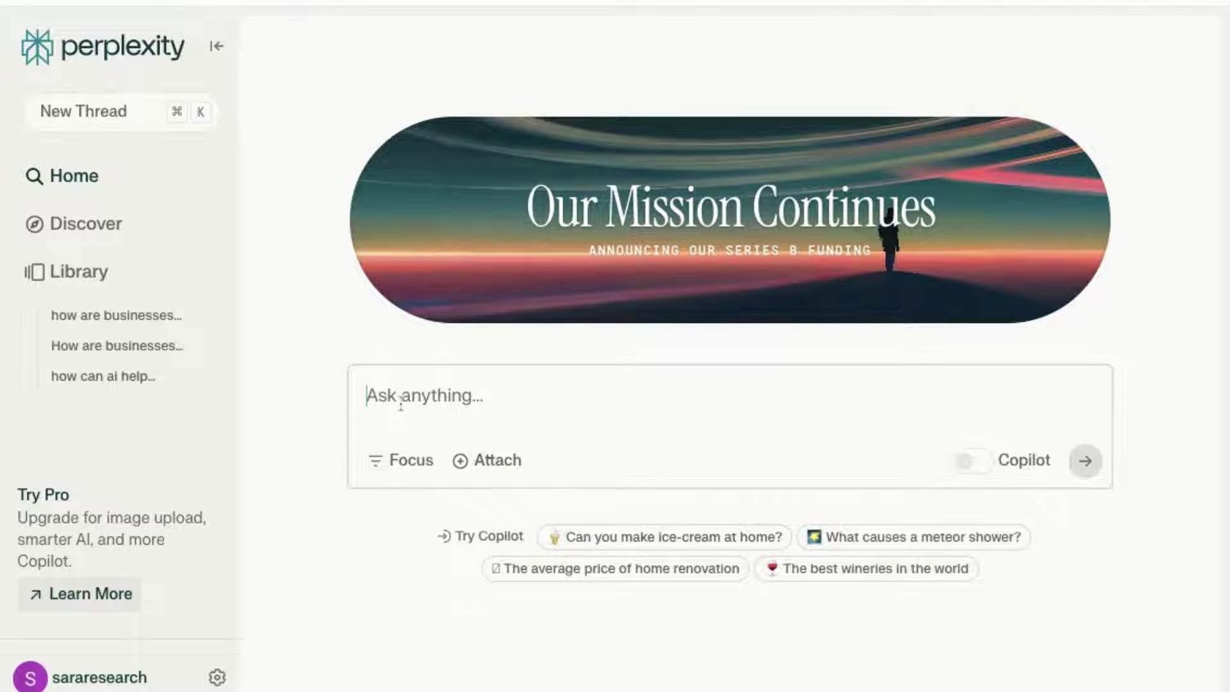
text(how is )
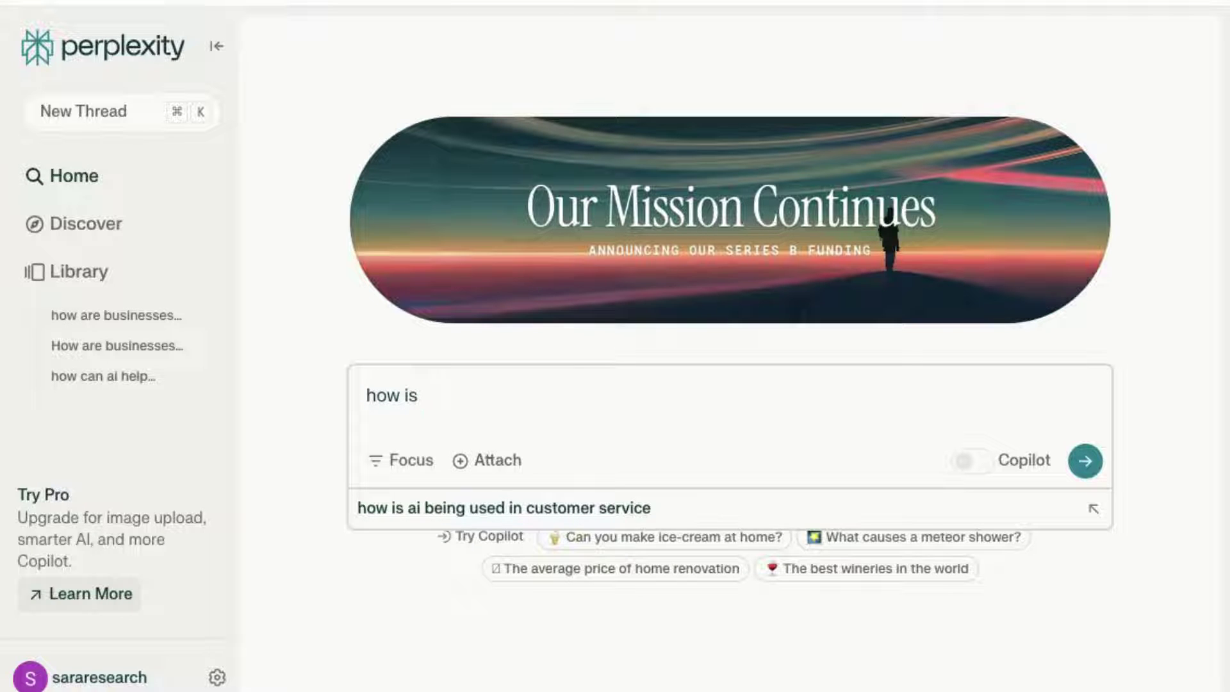
text(recruitm)
key(BackSpace)
key(BackSpace)
key(BackSpace)
key(BackSpace)
key(BackSpace)
key(BackSpace)
key(BackSpace)
text(AI used in recruitment in)
key(BackSpace)
key(BackSpace)
key(BackSpace)
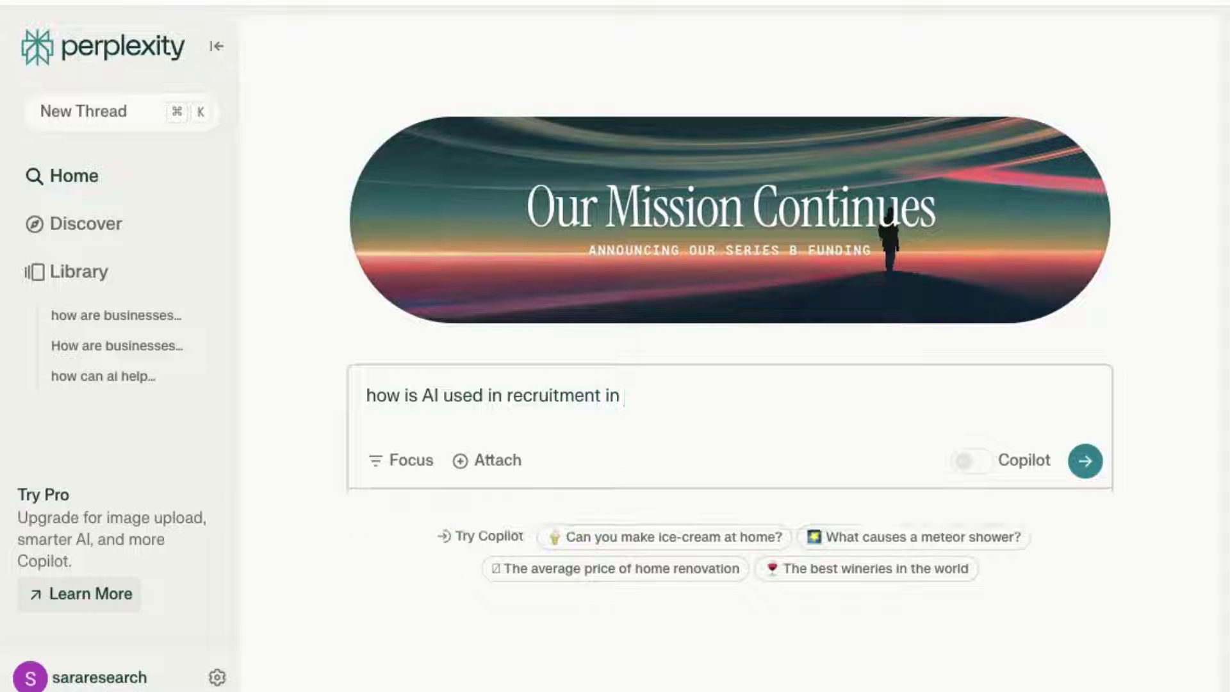
text(as part of human re)
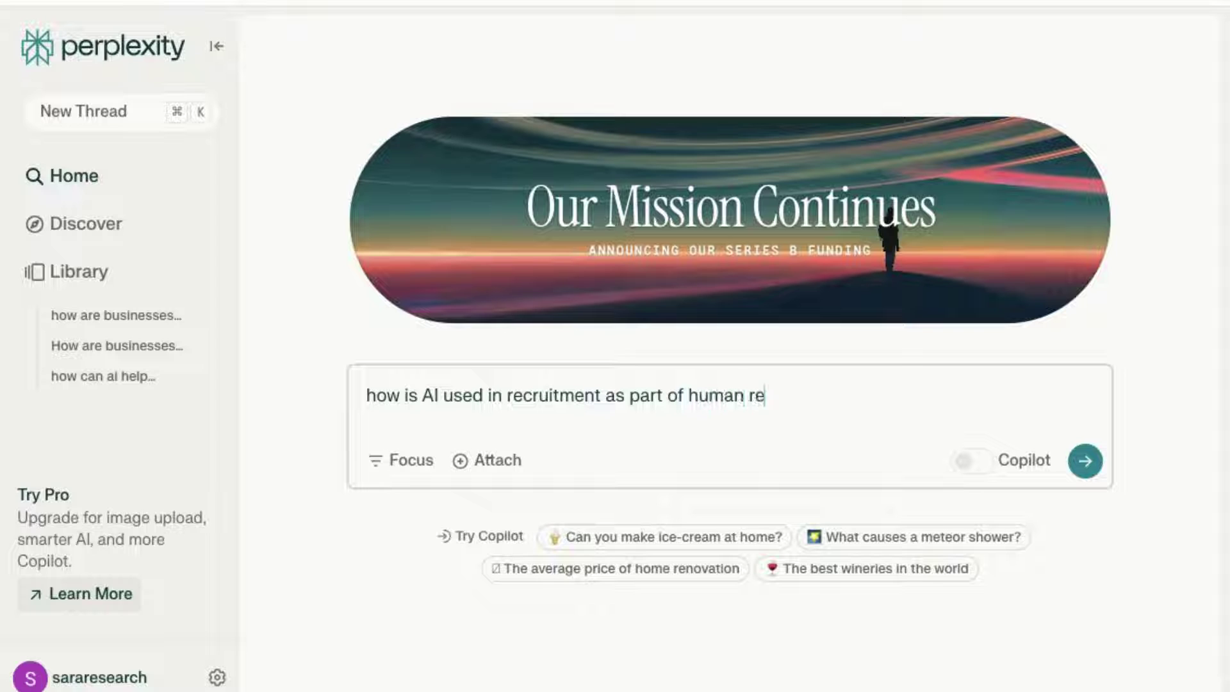
text(sources in)
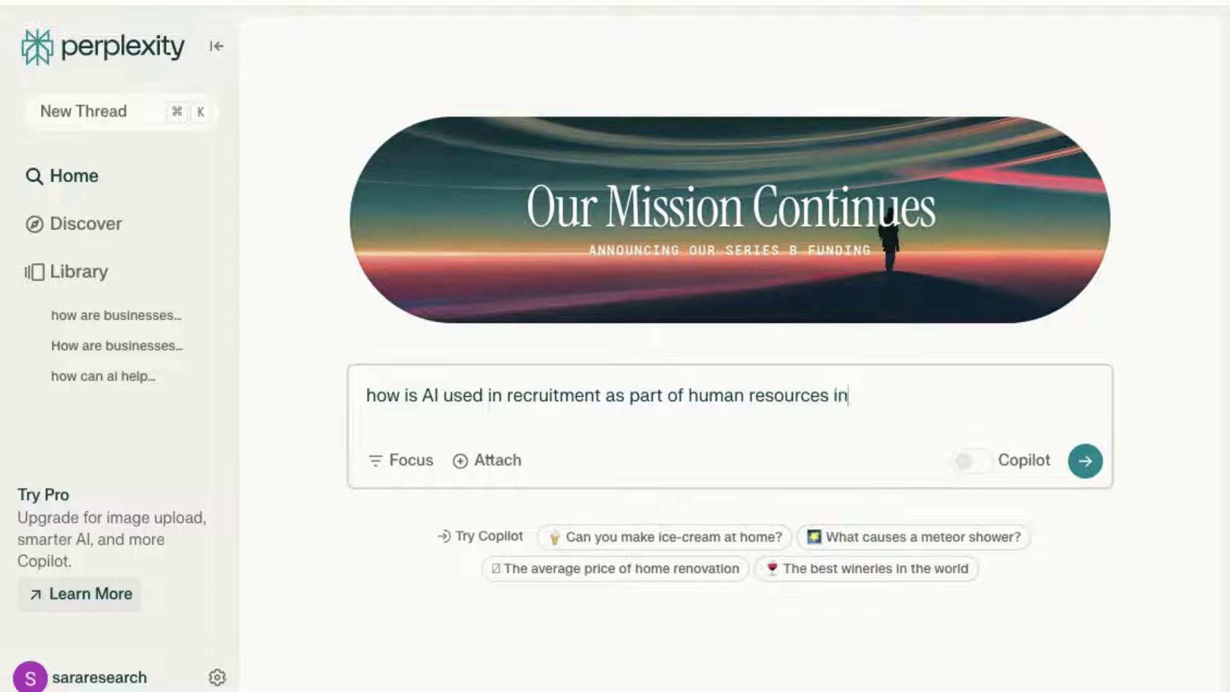
text( businesses)
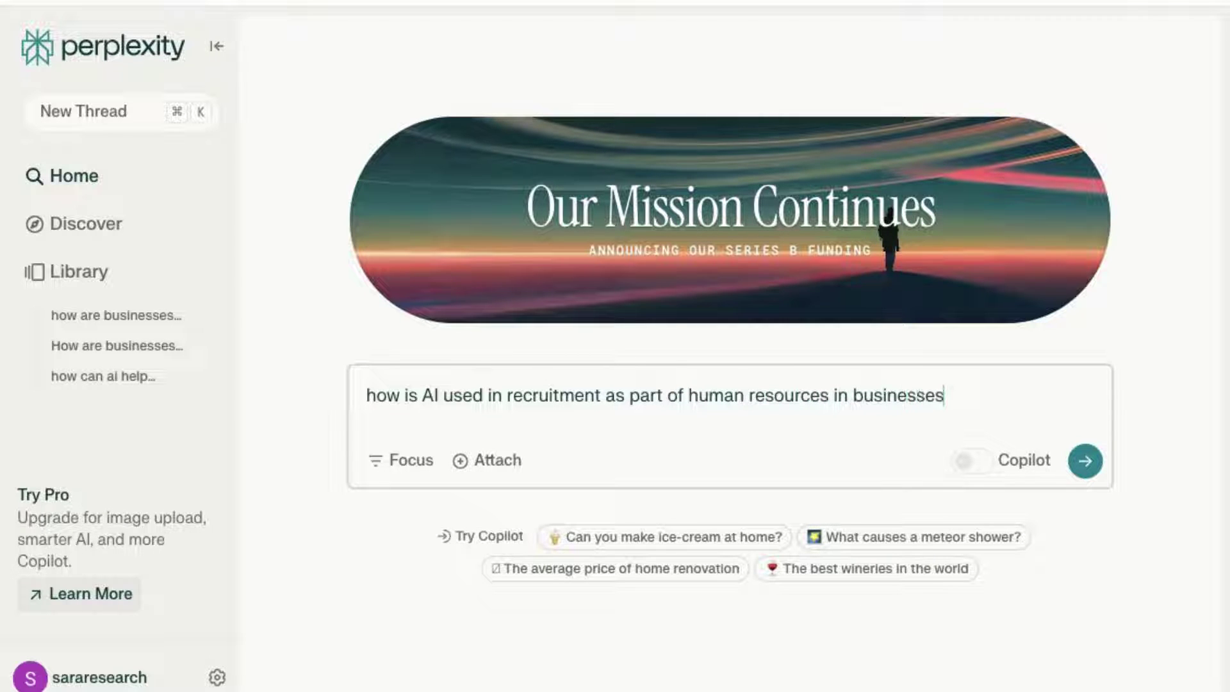
Set the source focus to Academic and submit the recruitment question
click(411, 473)
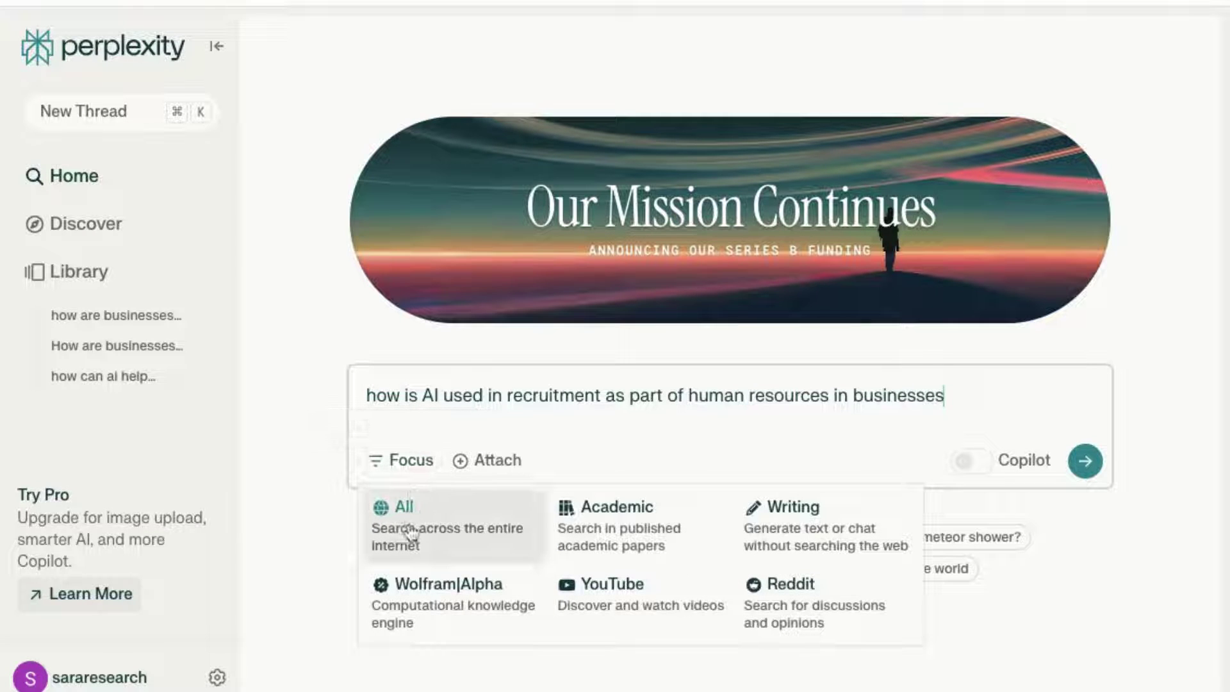
click(626, 521)
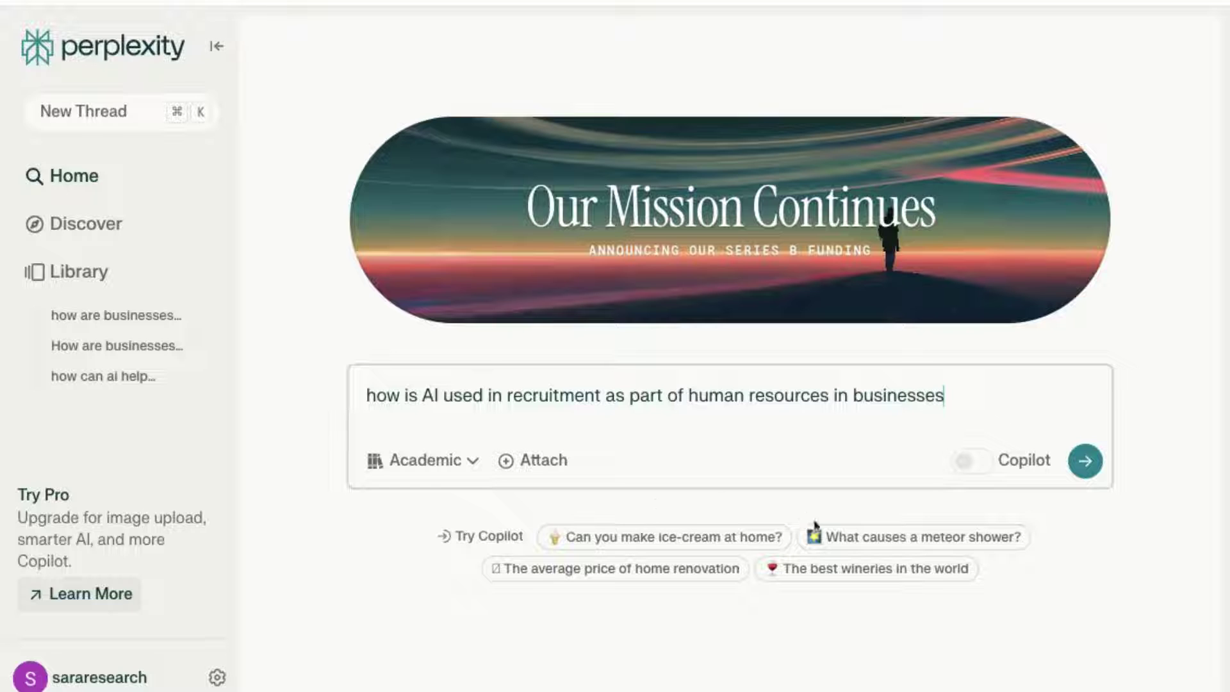
click(1085, 461)
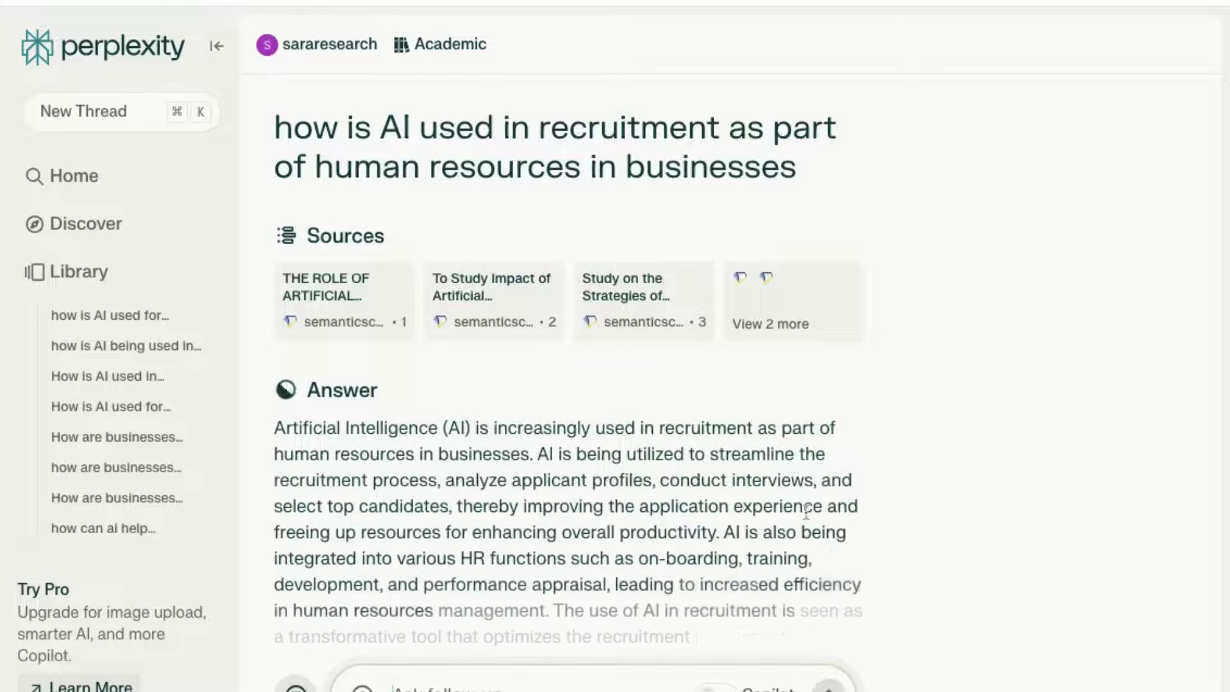
Review the academic answer and open its first cited Semantic Scholar paper on AI in recruitment
scroll(806, 512, down, 1)
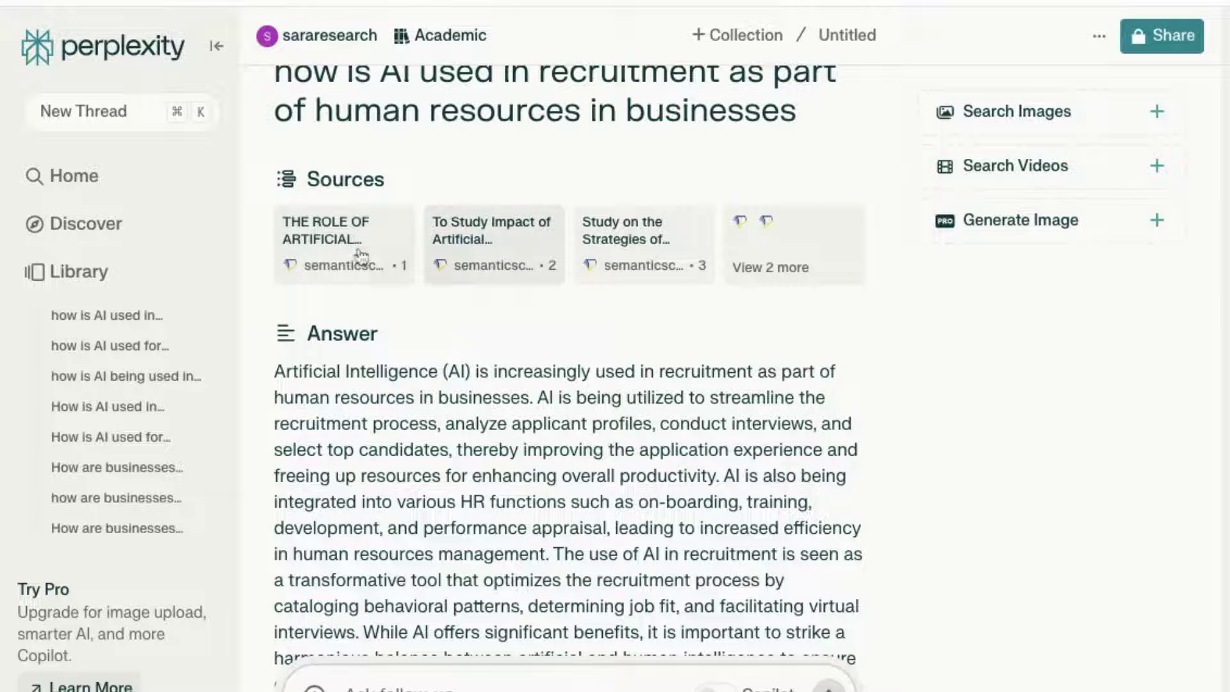
scroll(431, 383, down, 1)
scroll(431, 383, down, 1)
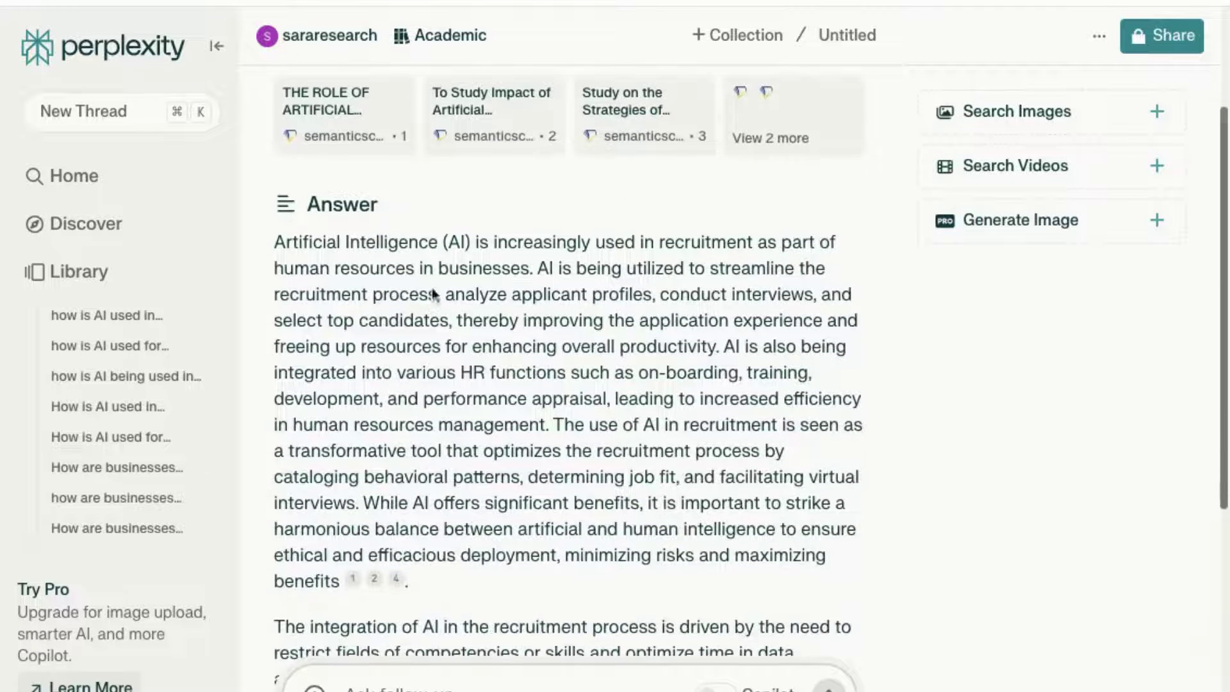
scroll(416, 434, down, 1)
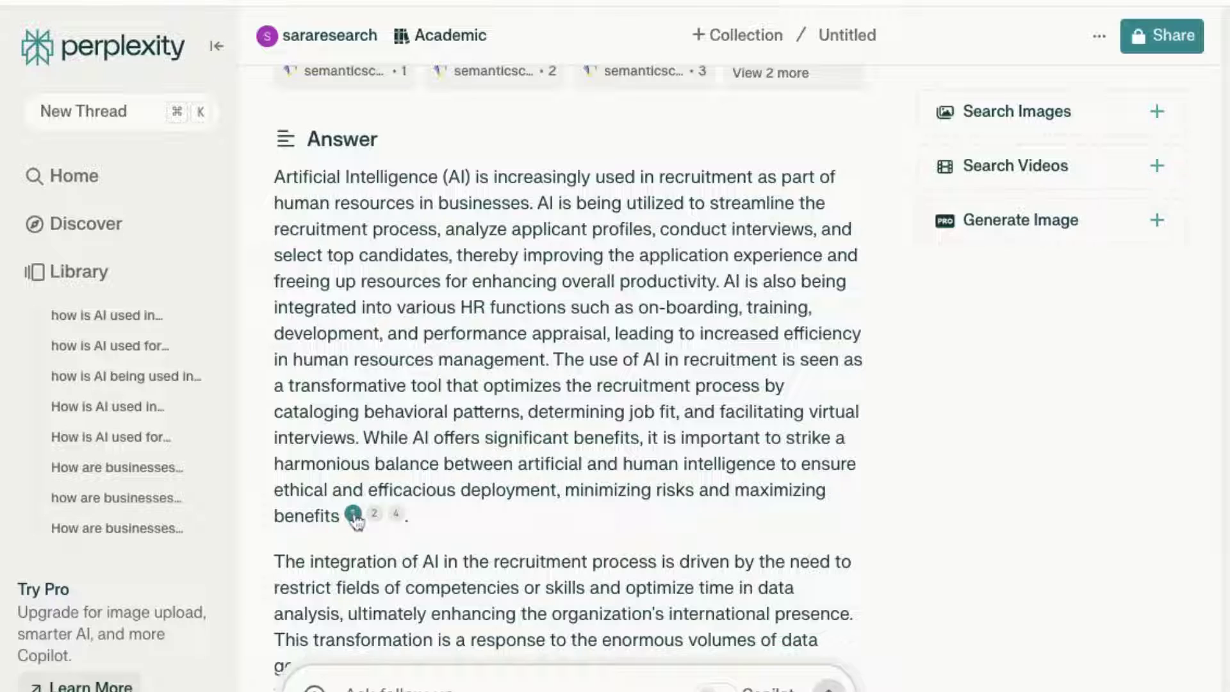
scroll(398, 517, down, 4)
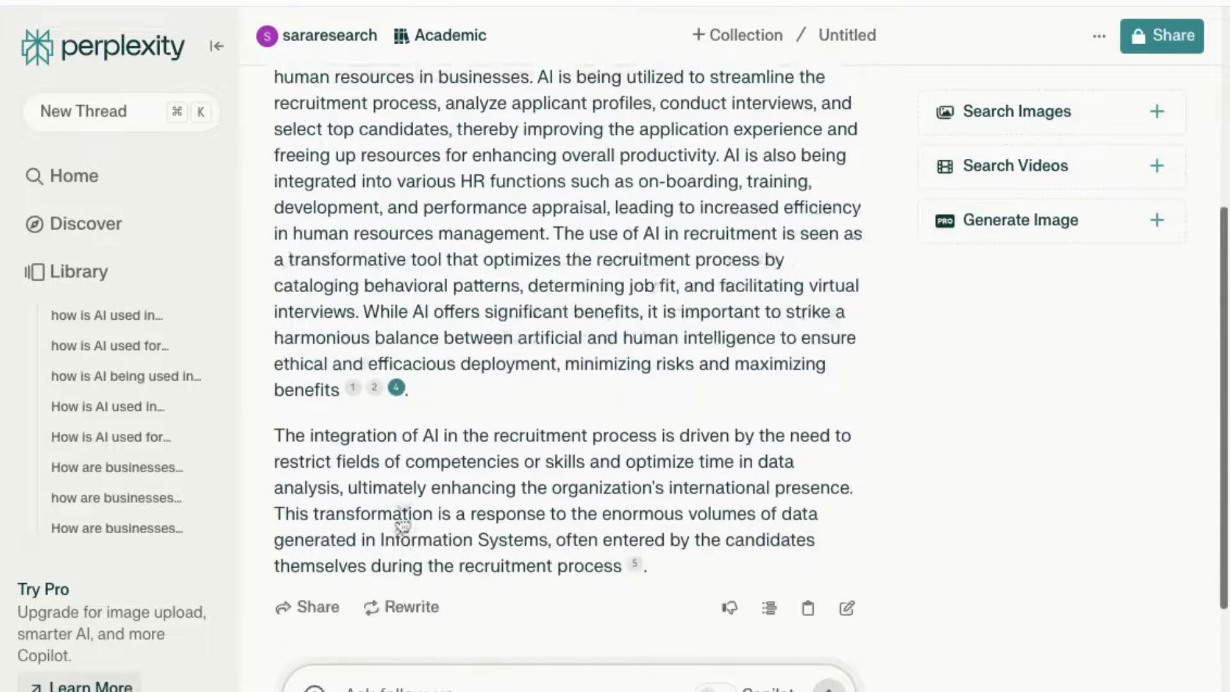
scroll(398, 521, up, 4)
scroll(402, 523, up, 3)
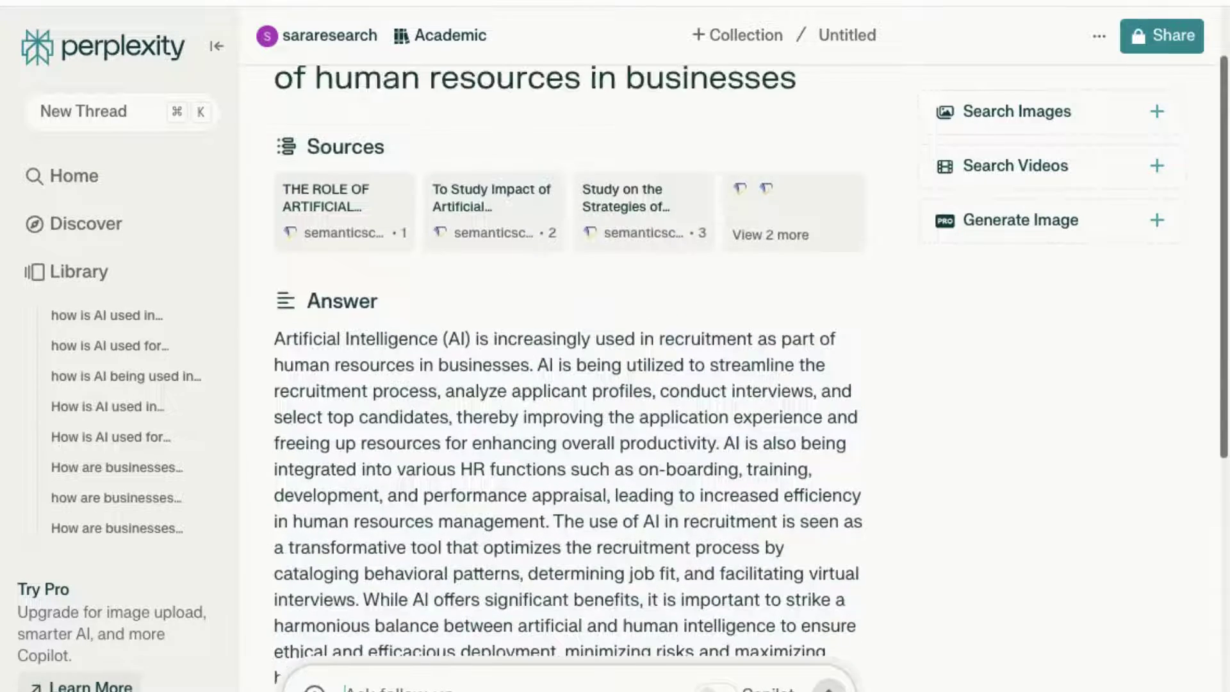
click(339, 247)
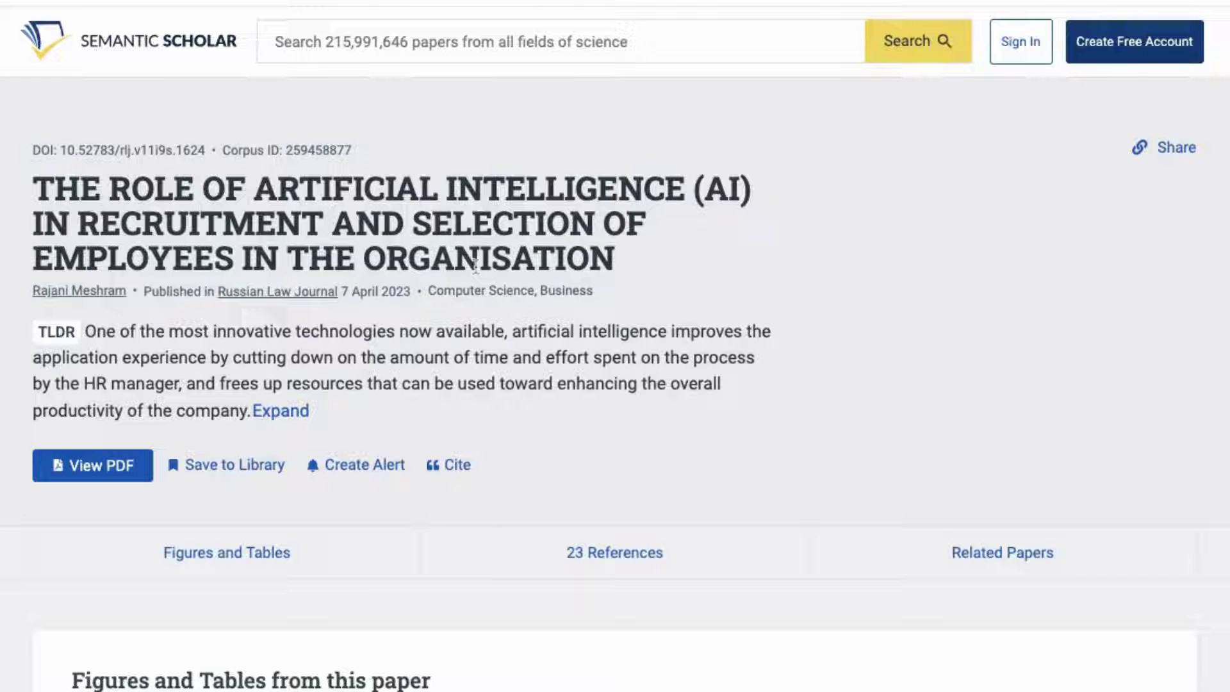
scroll(475, 266, down, 1)
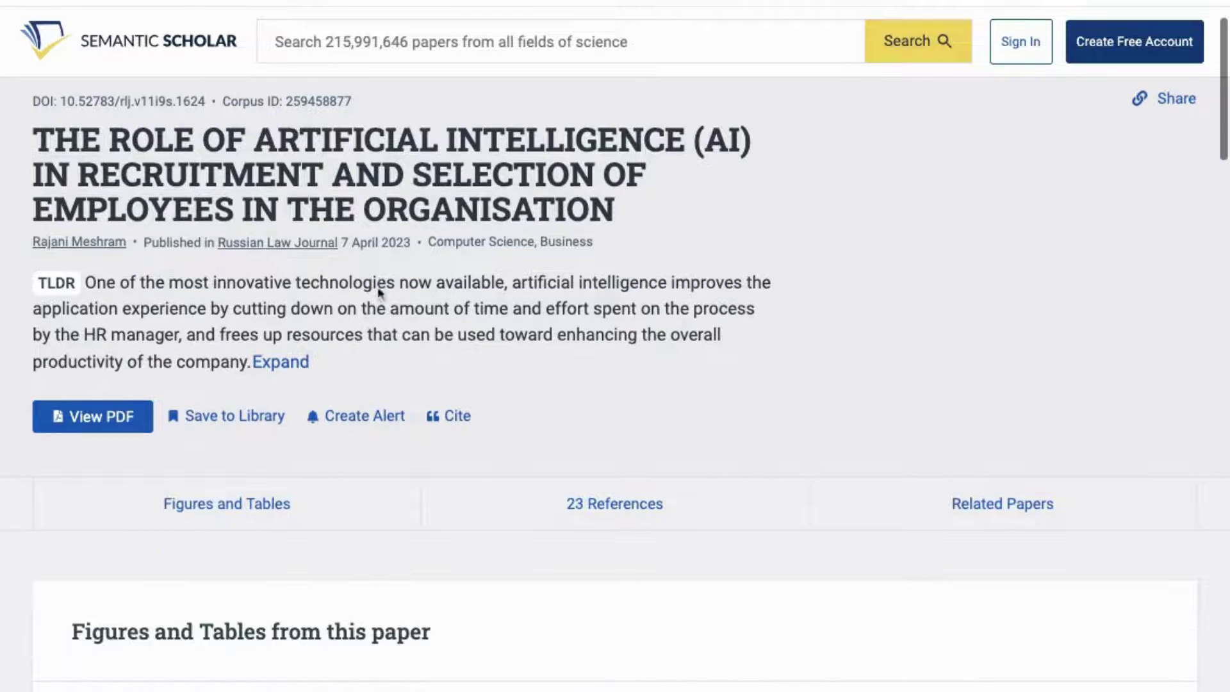
scroll(410, 271, up, 1)
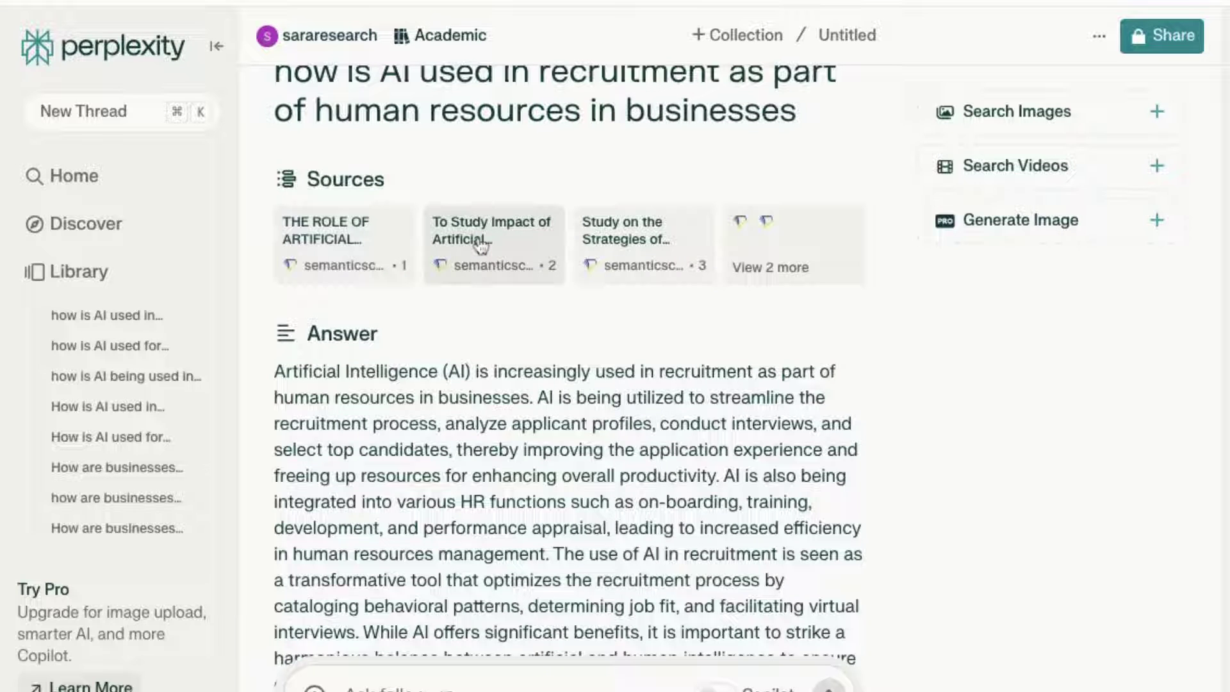
Look over the second cited paper on AI and HR practices, then return to Perplexity
click(482, 246)
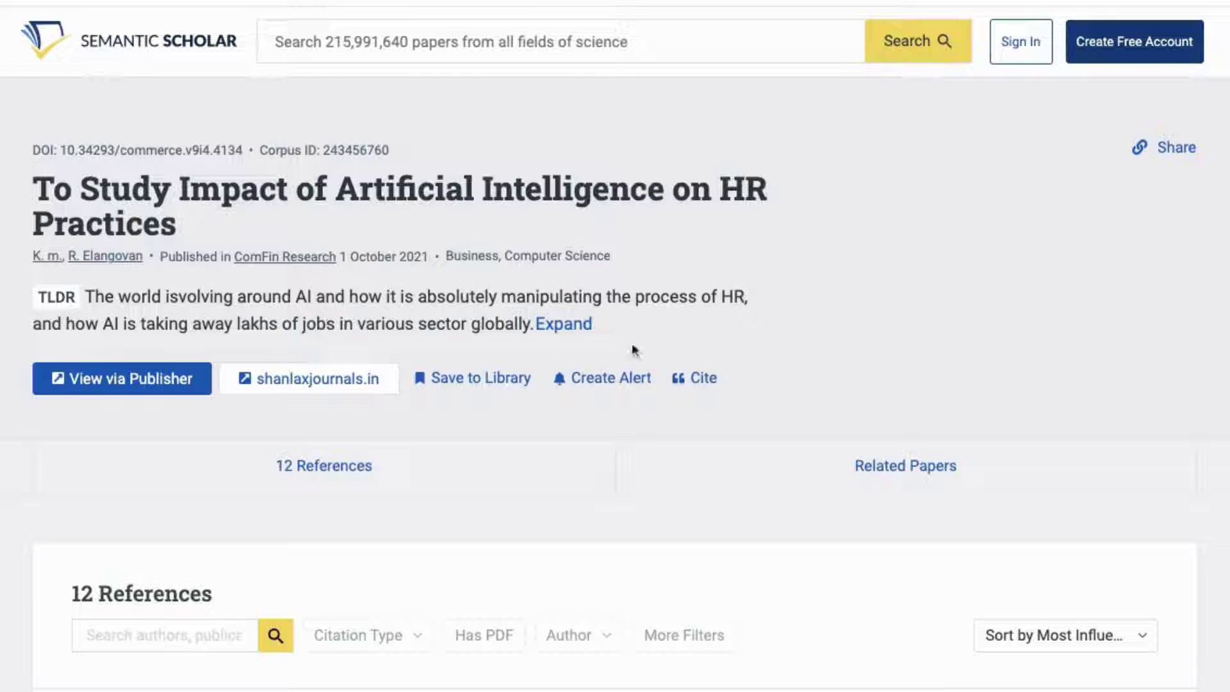
scroll(721, 369, down, 8)
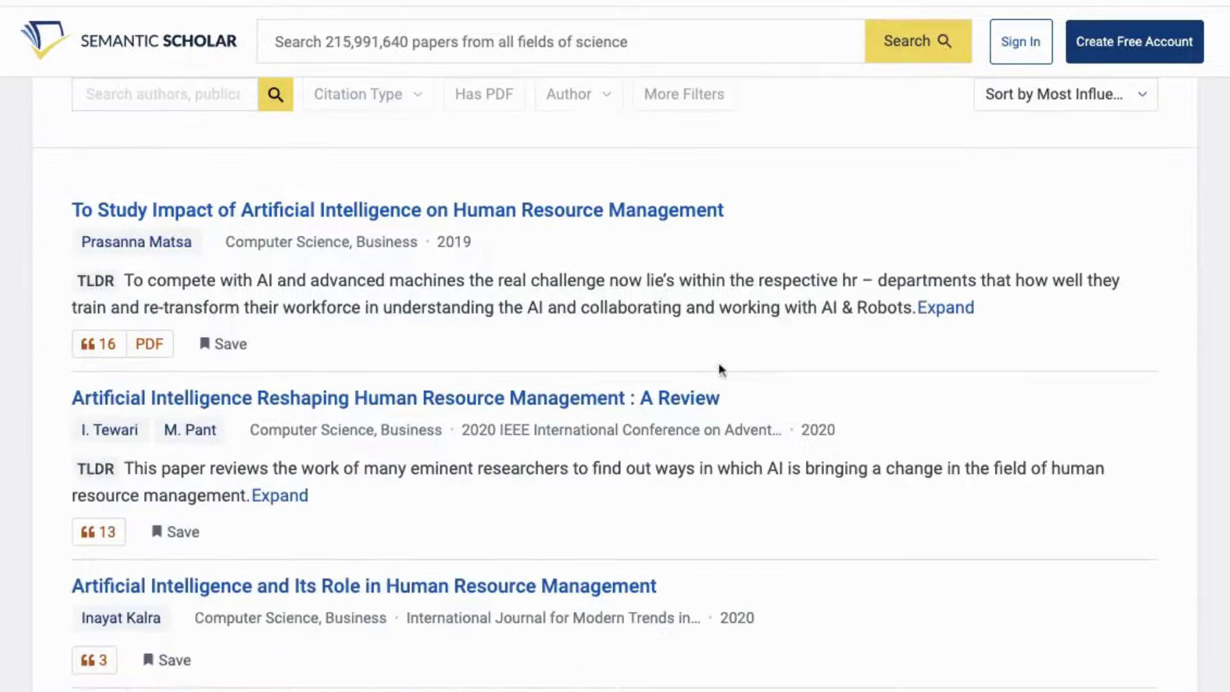
scroll(721, 370, up, 2)
scroll(721, 370, down, 5)
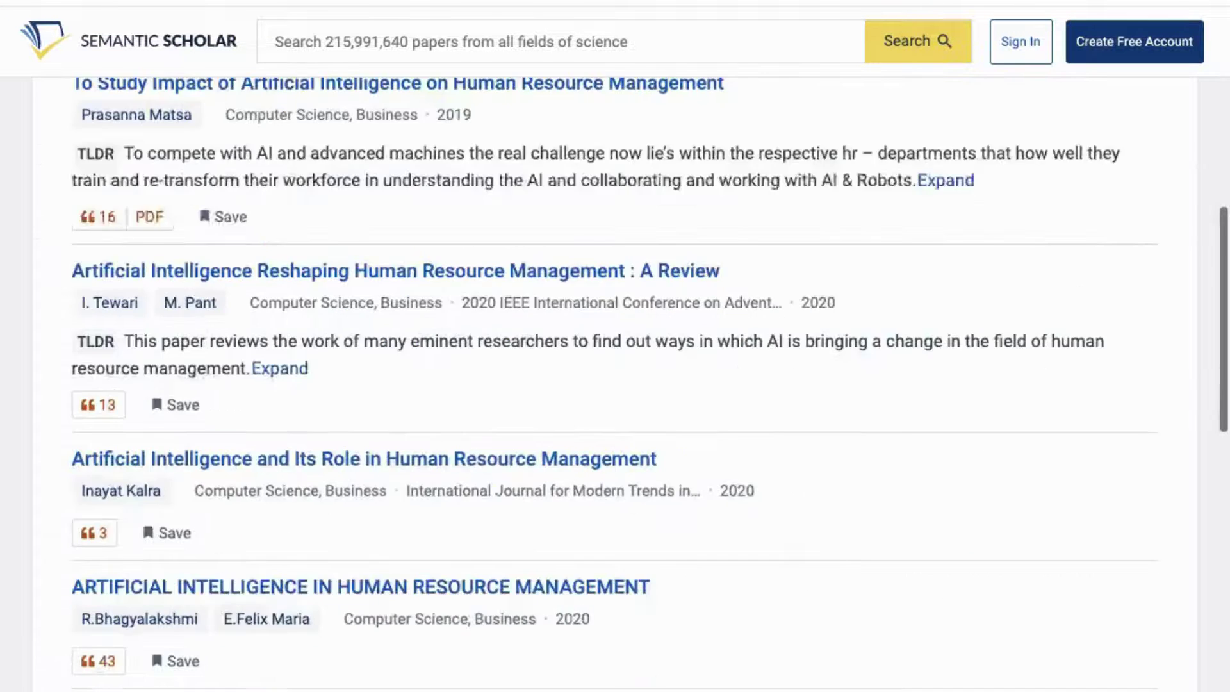
scroll(667, 123, down, 4)
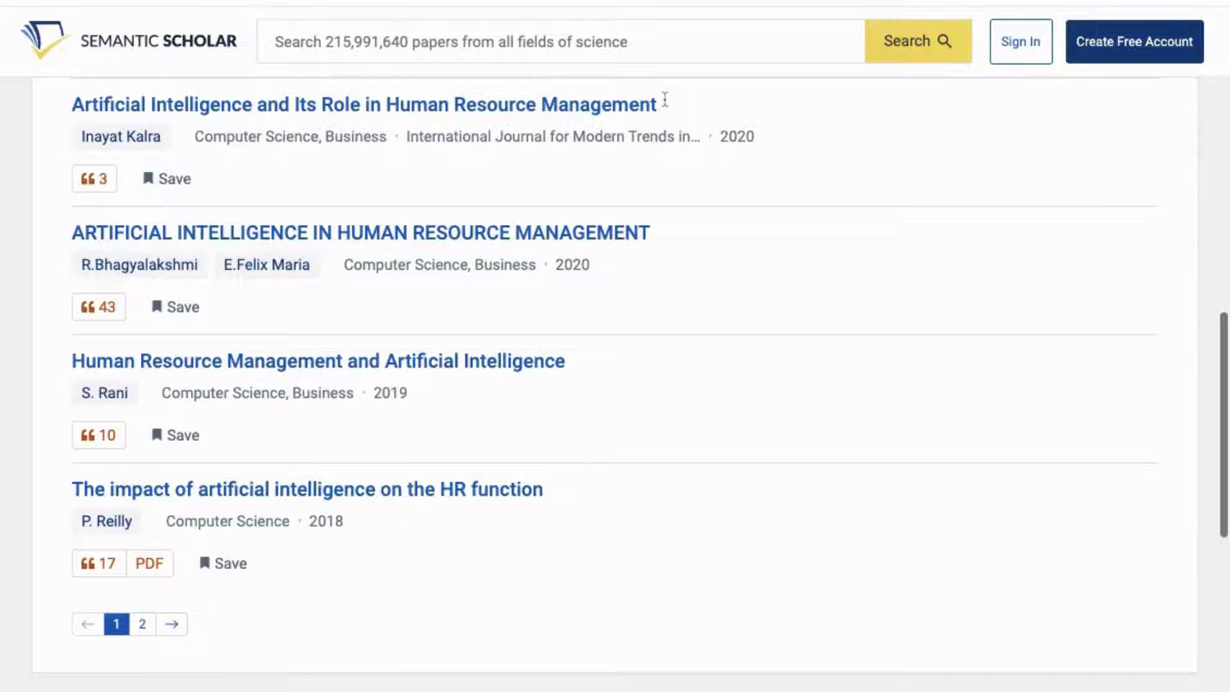
key(ctrl+w)
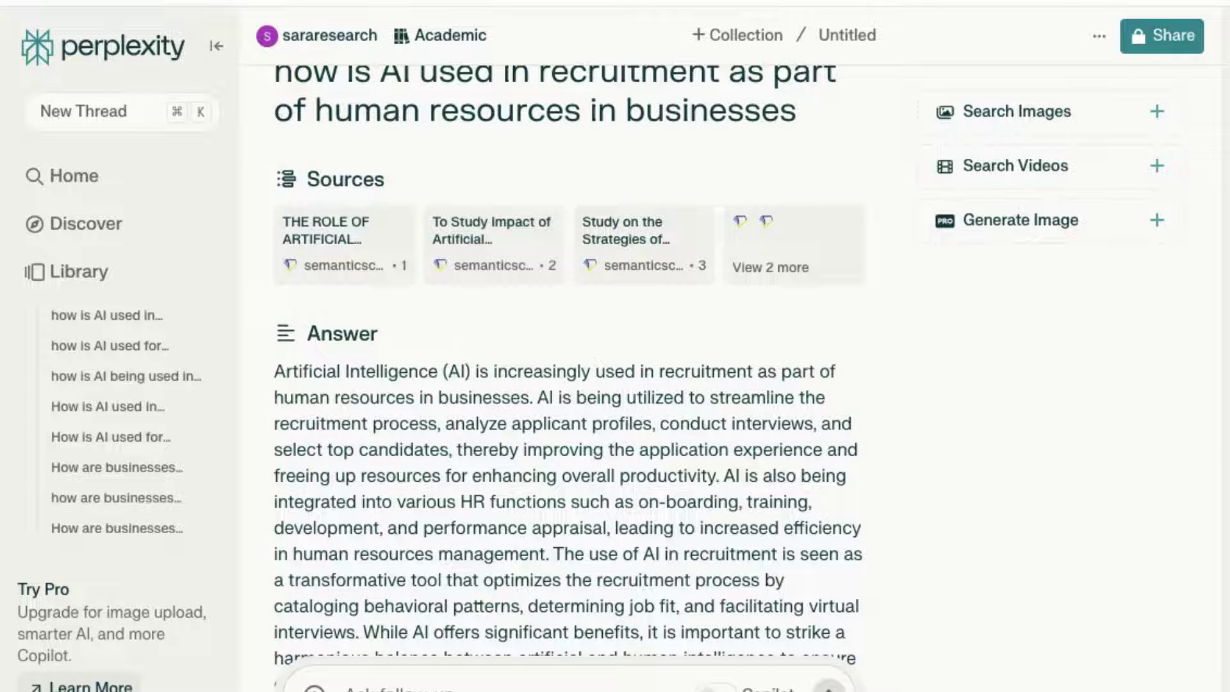
scroll(568, 359, down, 2)
scroll(472, 260, down, 2)
scroll(418, 269, down, 1)
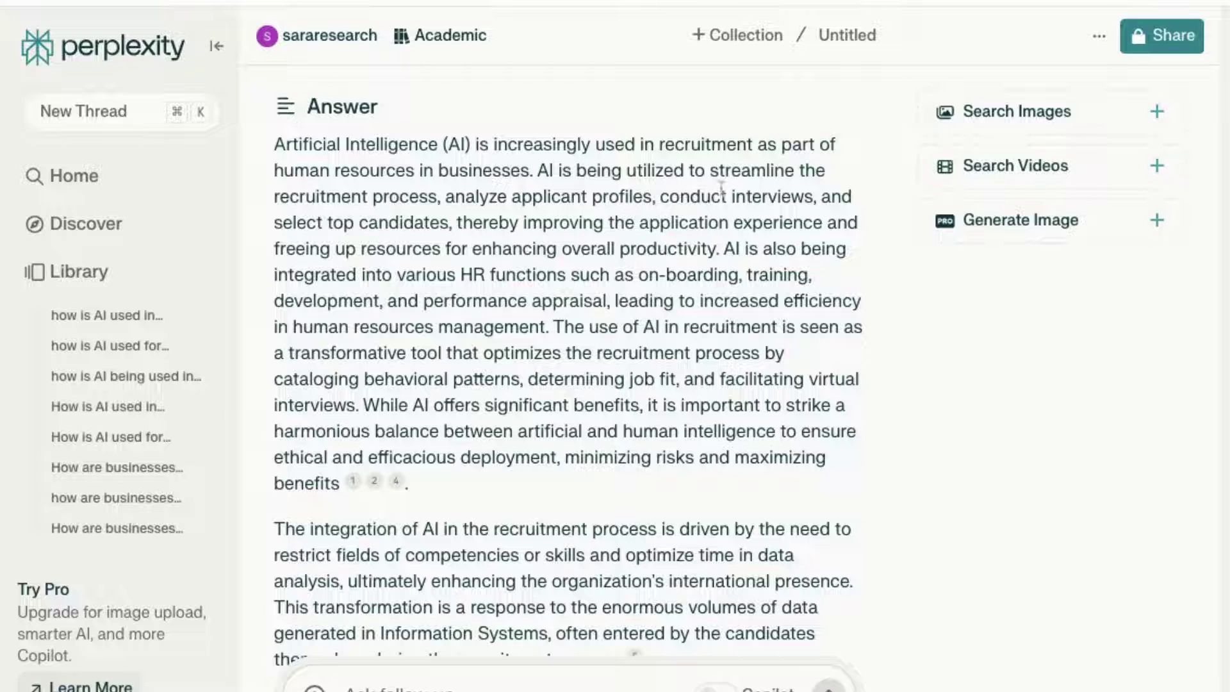
scroll(506, 224, down, 1)
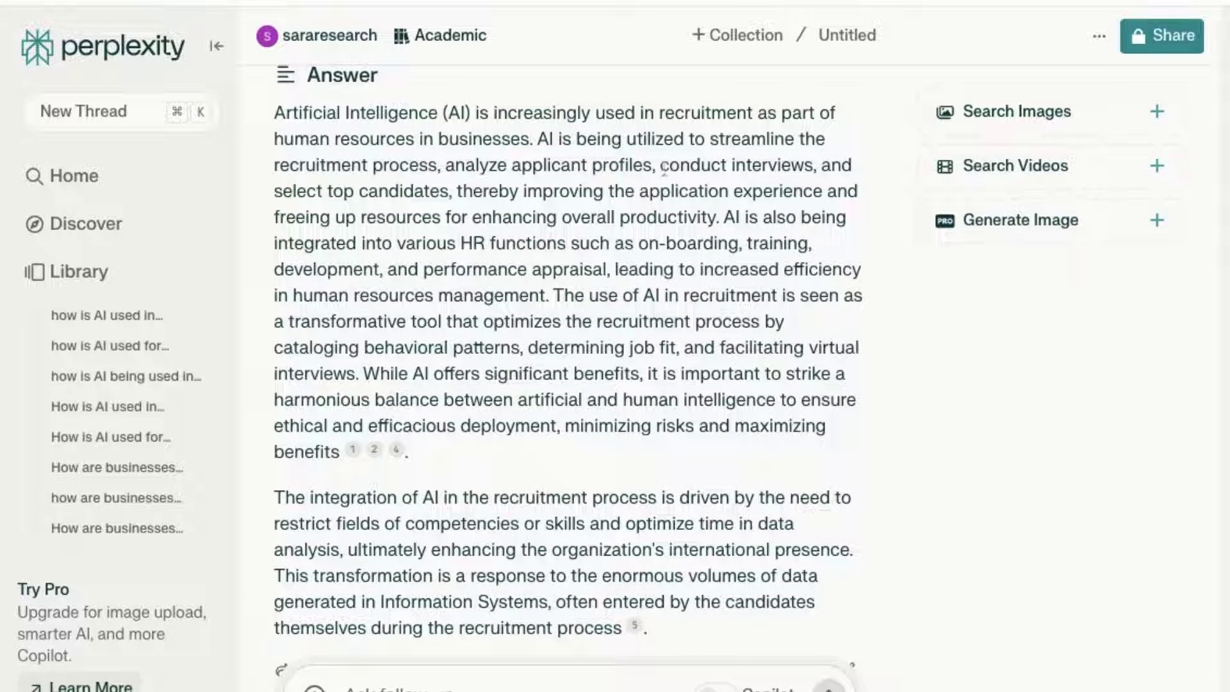
scroll(640, 245, down, 1)
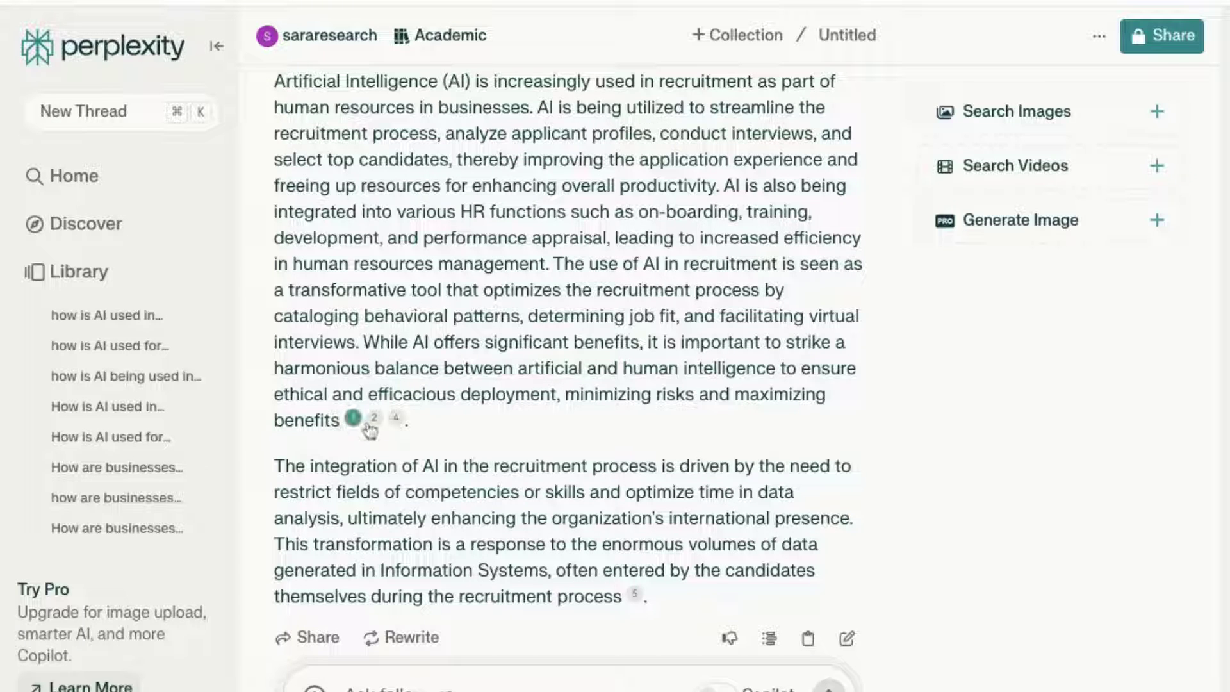
scroll(406, 427, down, 3)
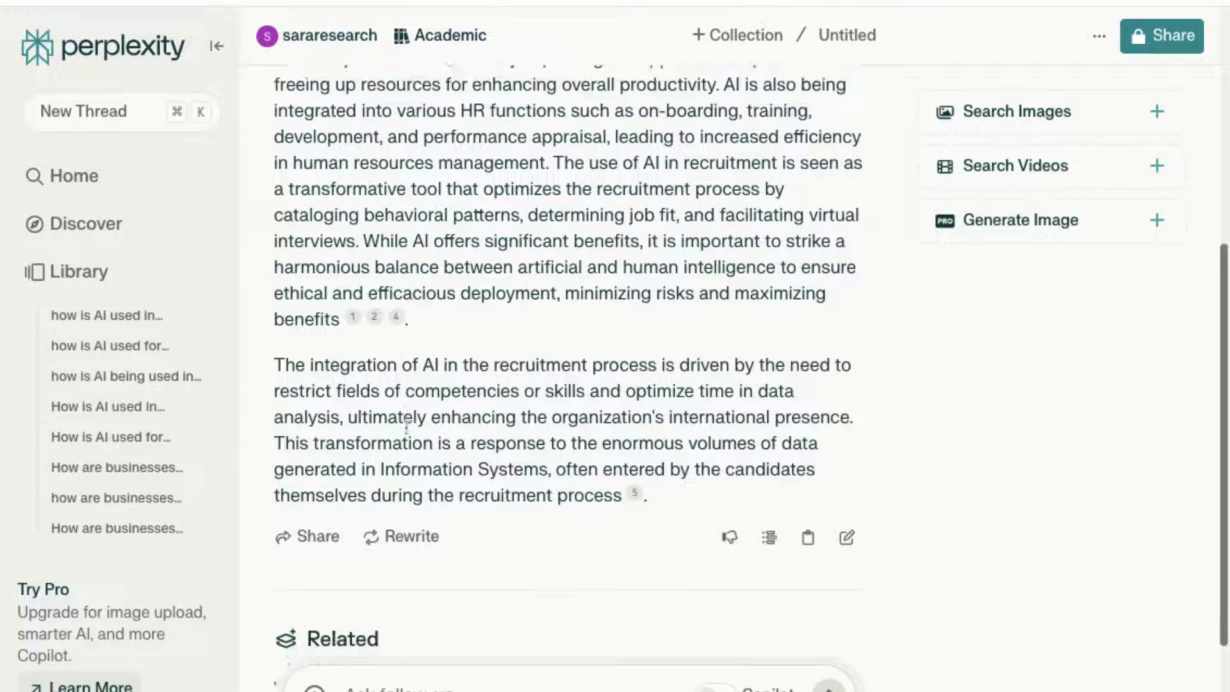
scroll(391, 411, down, 1)
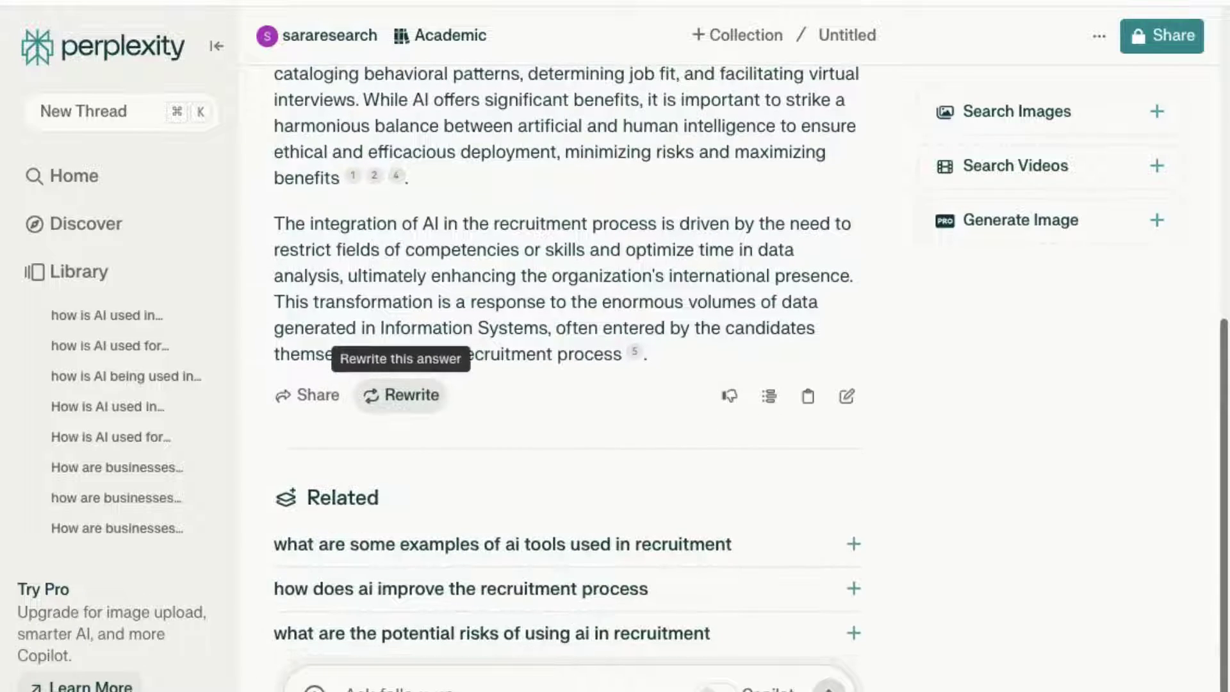
scroll(409, 558, down, 1)
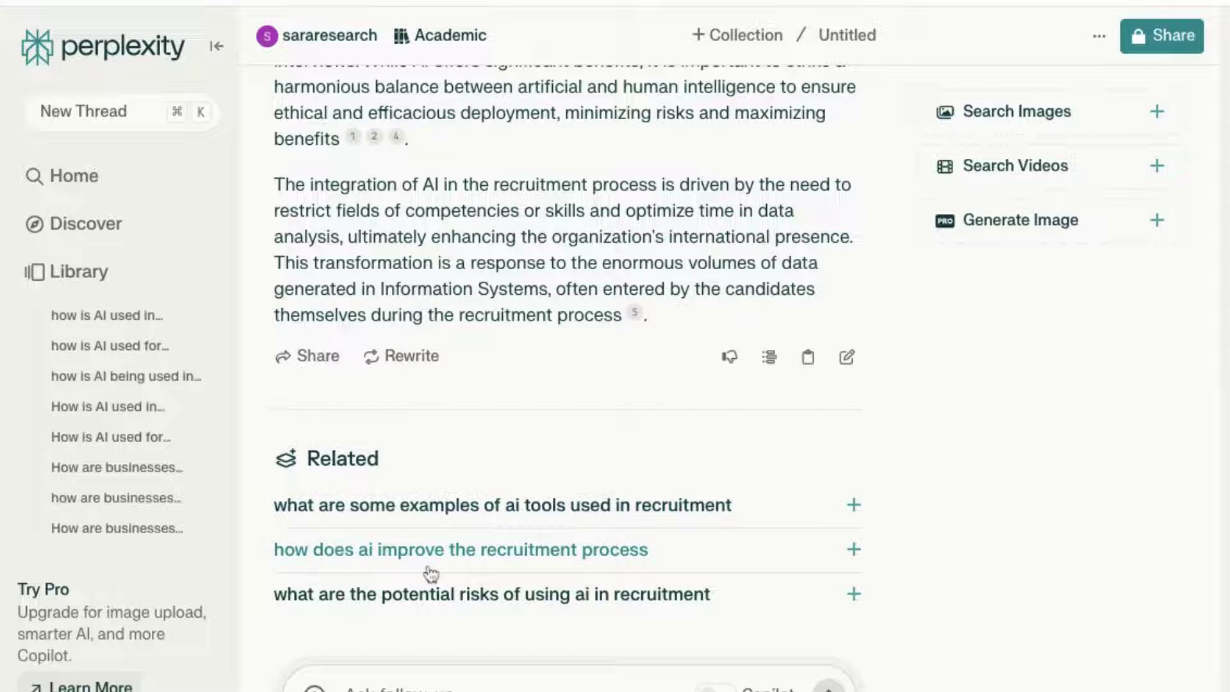
Ask the related question on potential risks of using AI in recruitment and read the answer
click(463, 599)
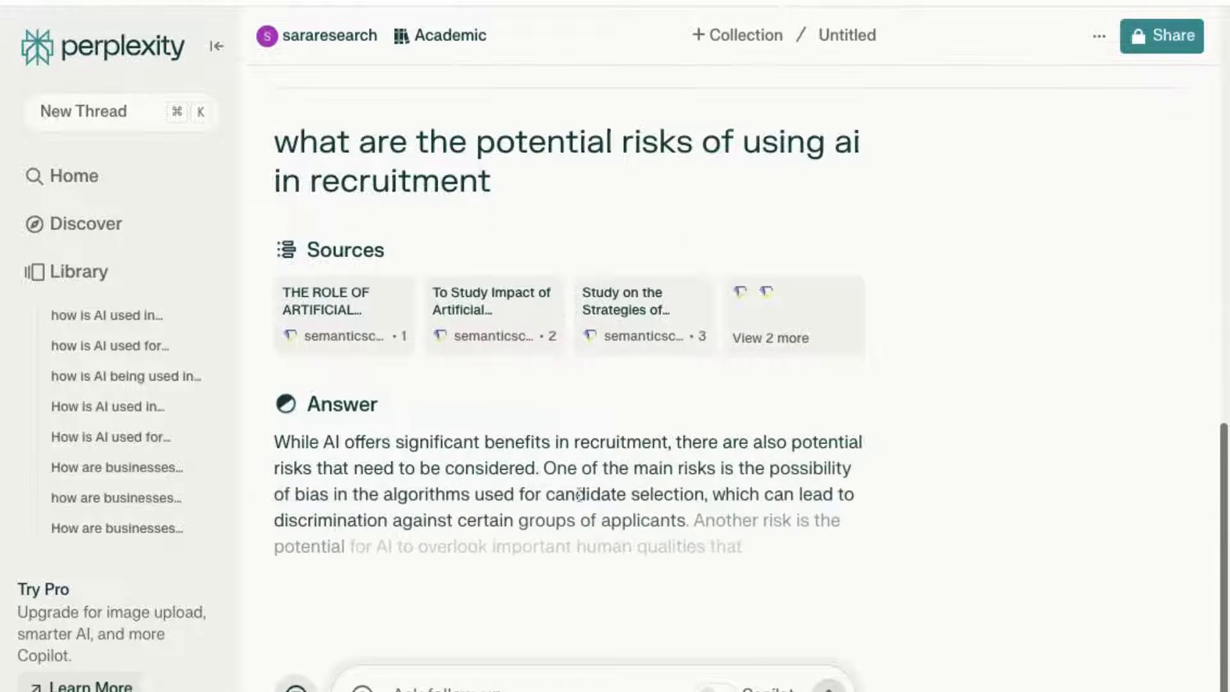
scroll(568, 502, down, 1)
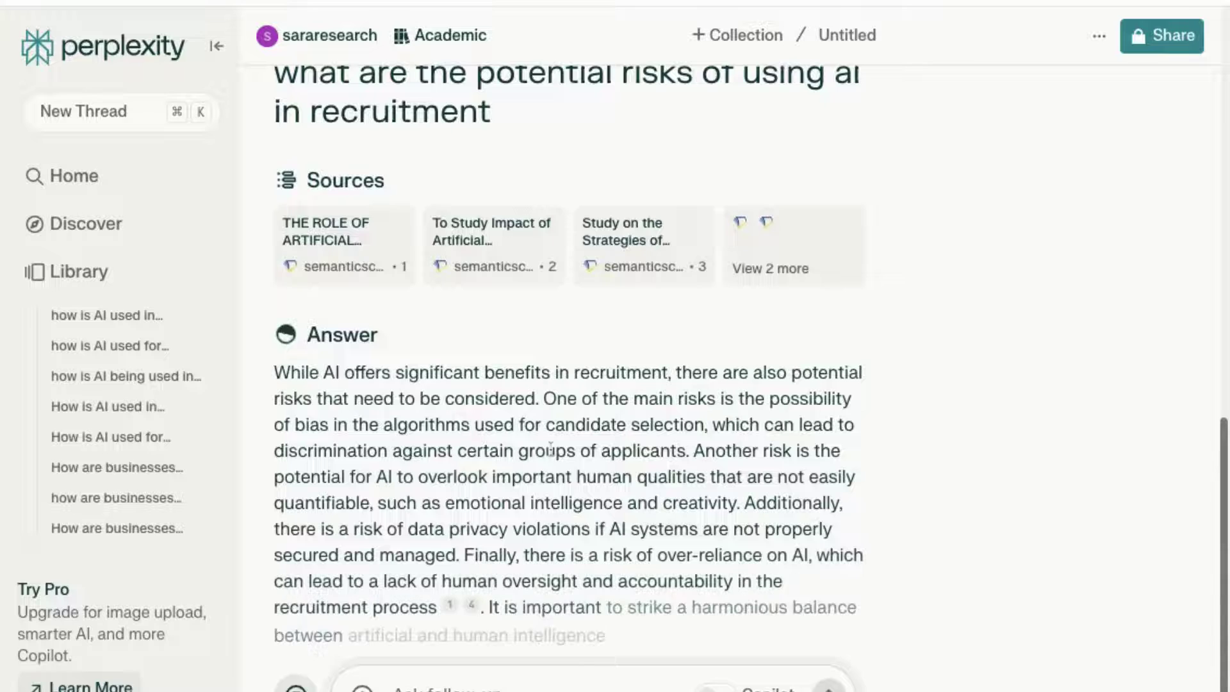
scroll(739, 381, down, 1)
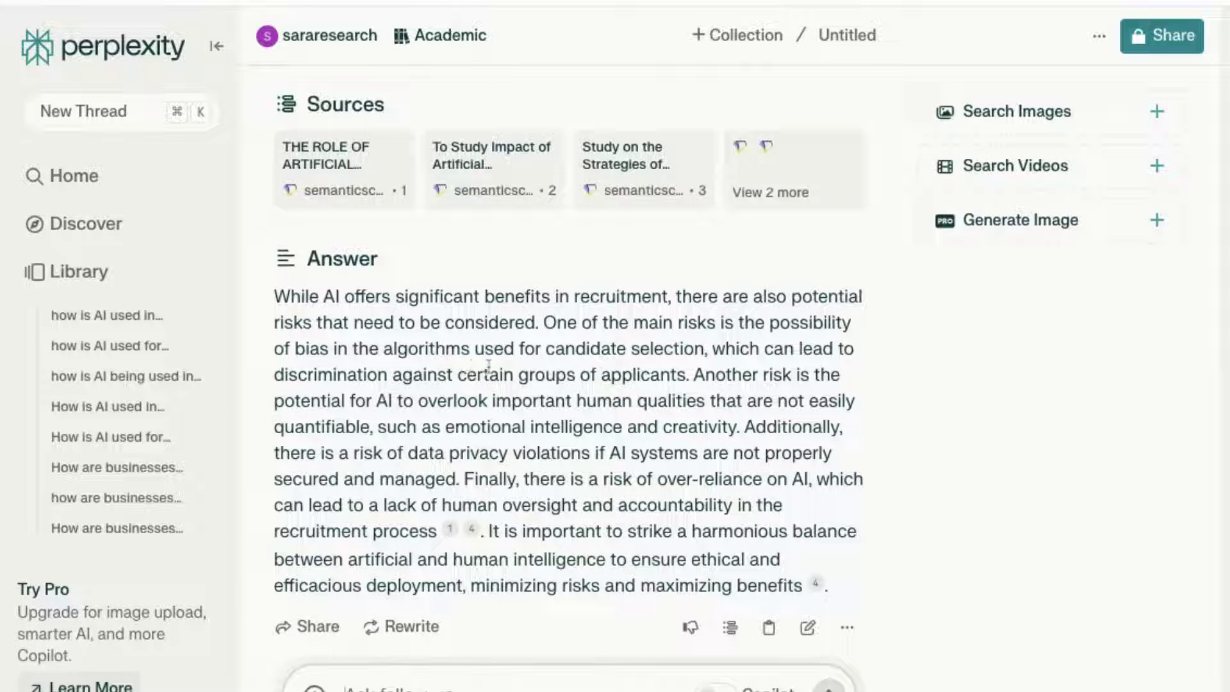
scroll(569, 415, down, 1)
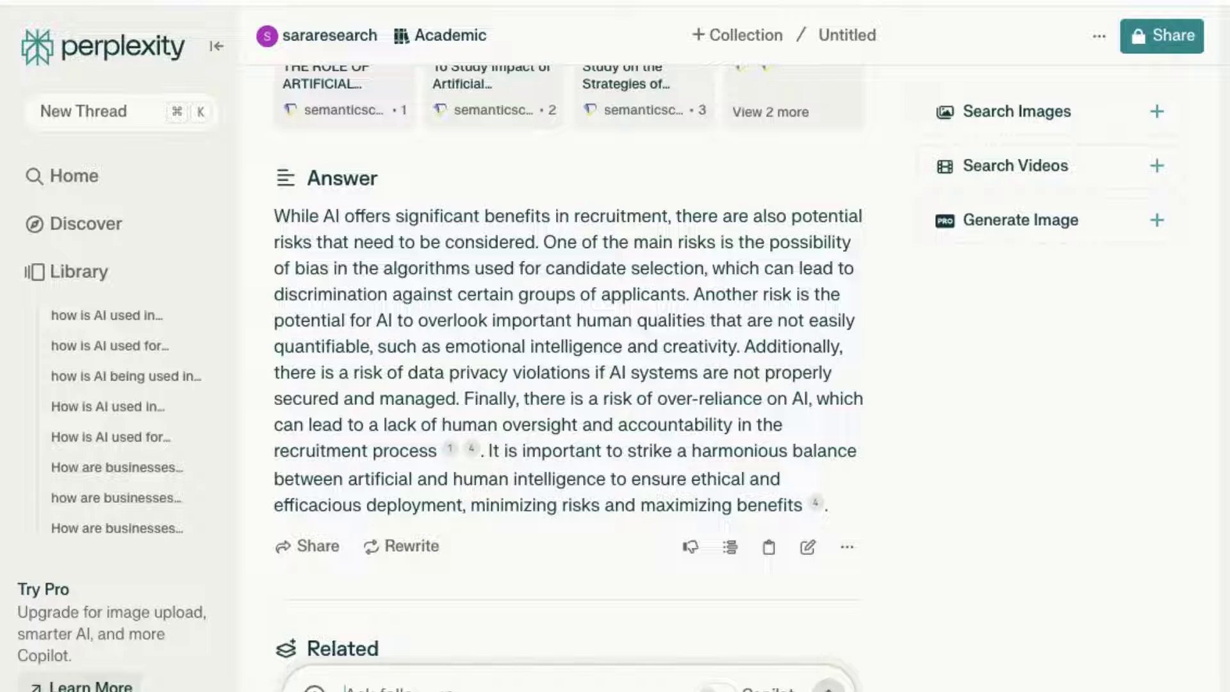
scroll(606, 398, down, 1)
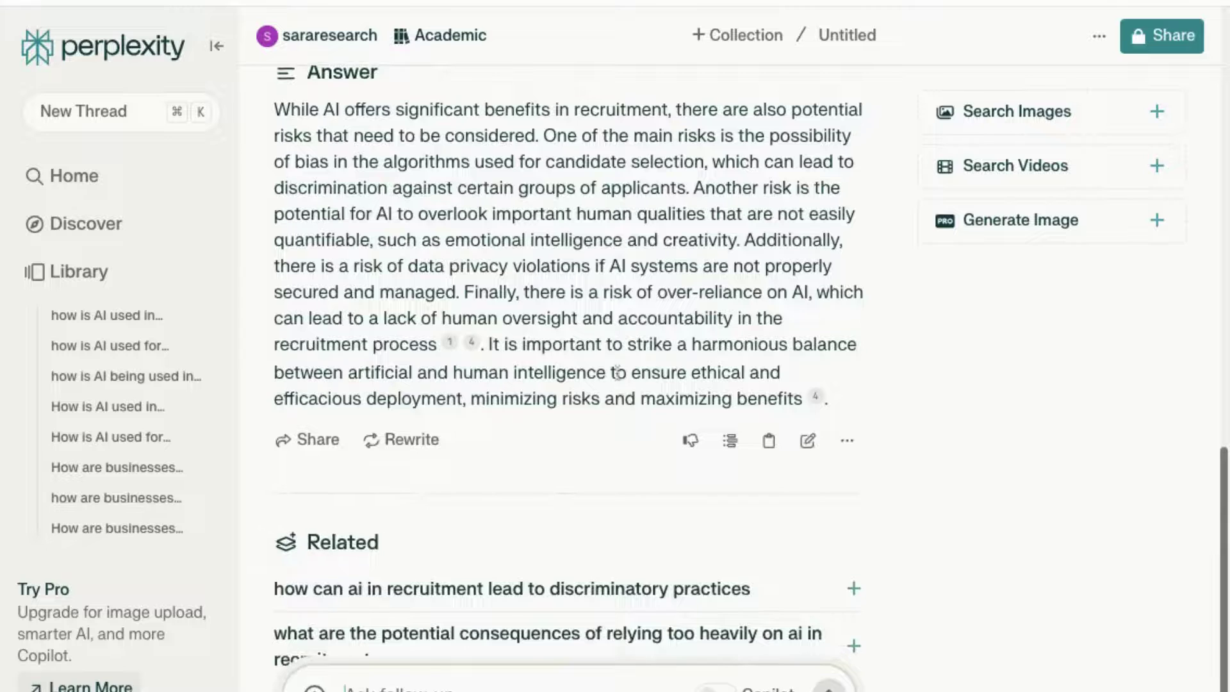
scroll(606, 423, up, 3)
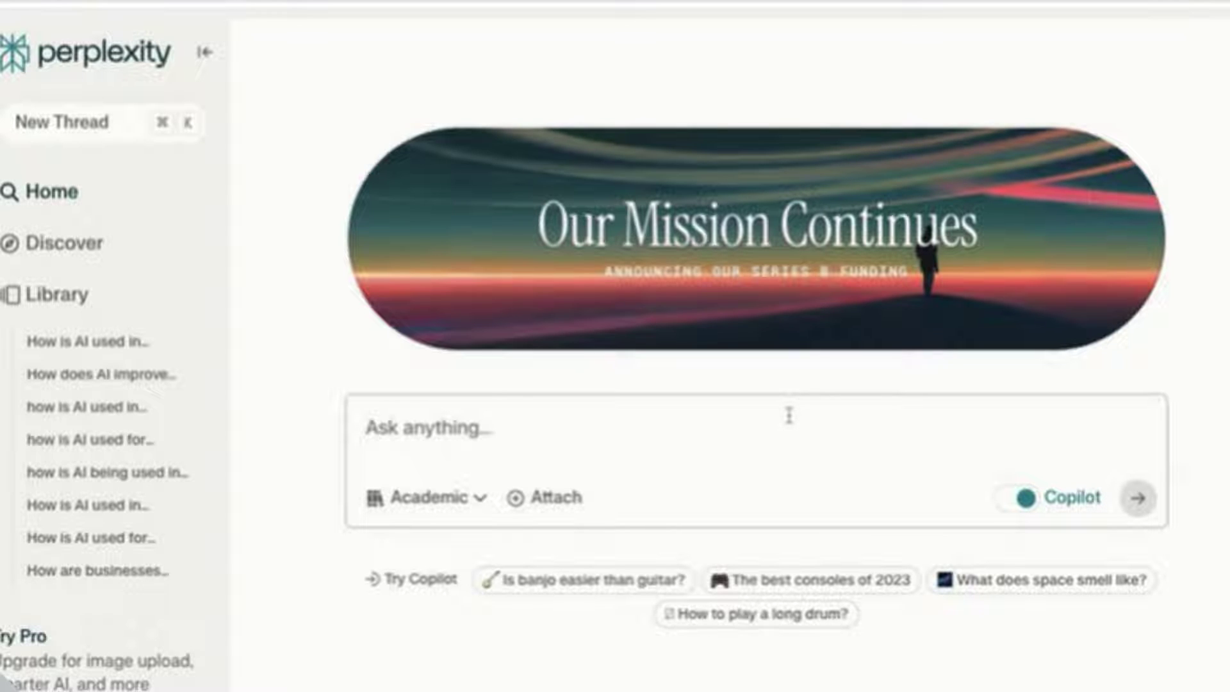
Ask 'How is Ai used in human resources in businesses?' in Academic focus with Copilot
text(How is)
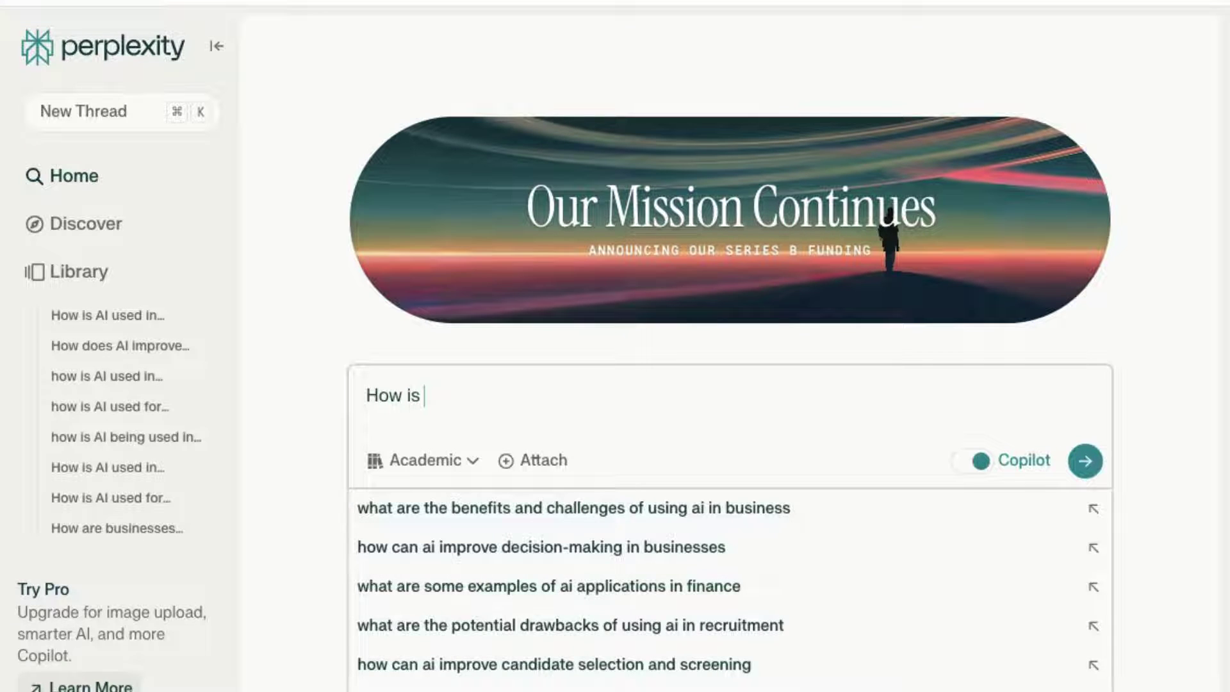
key(Escape)
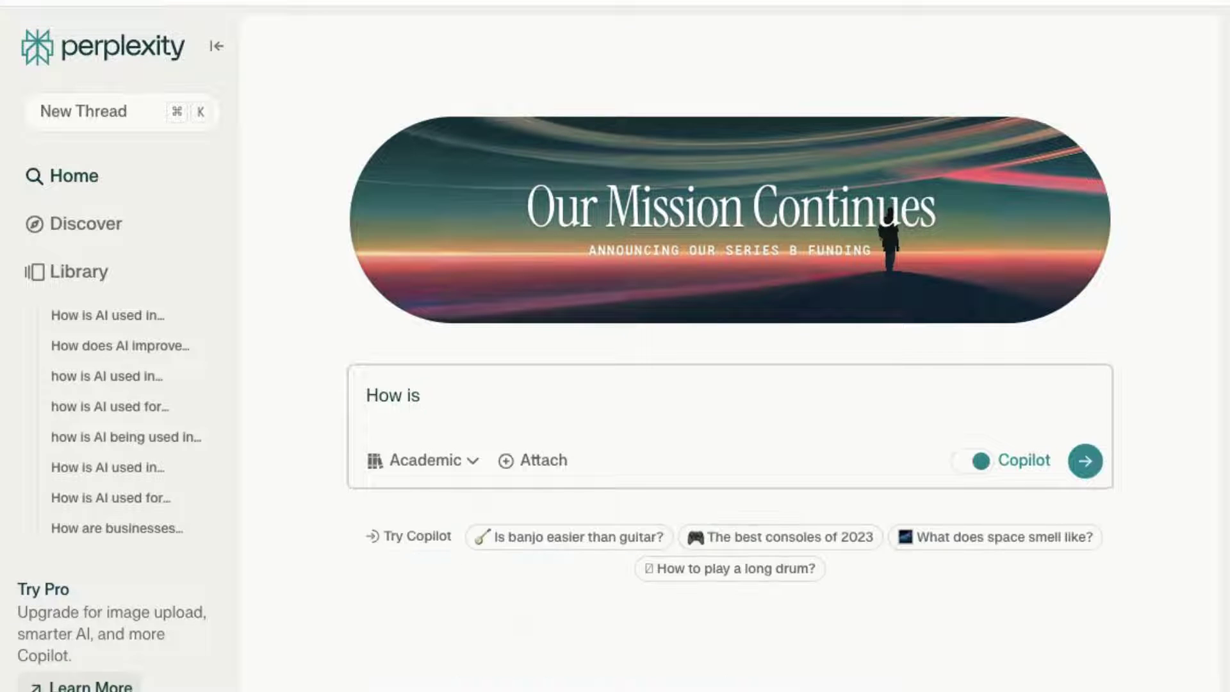
text(Ai used in human resources in businesse)
text(?)
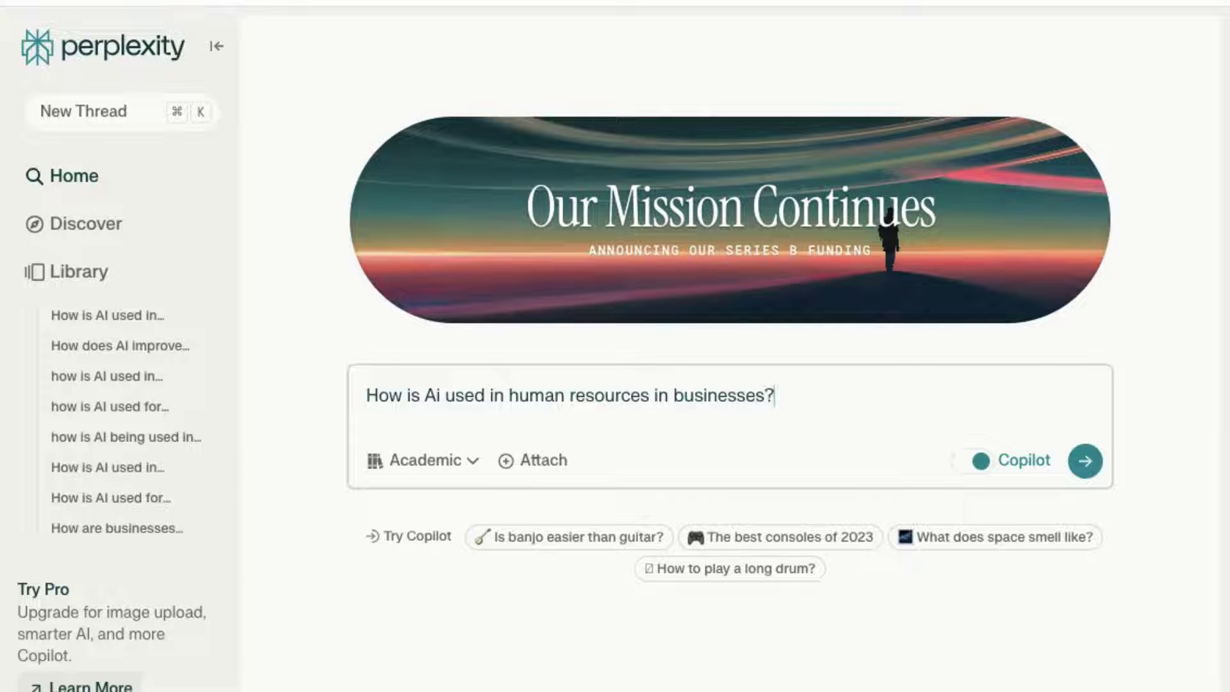
click(1088, 463)
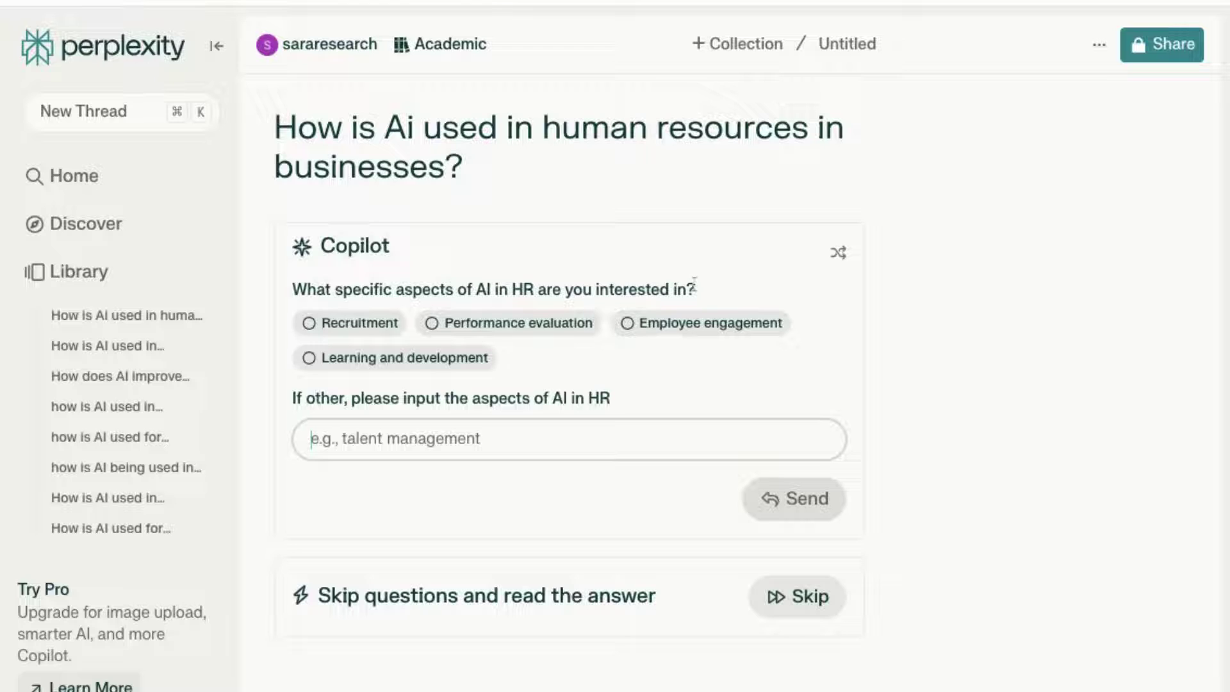
Answer Copilot's follow-up by choosing Recruitment as the aspect of interest
click(382, 330)
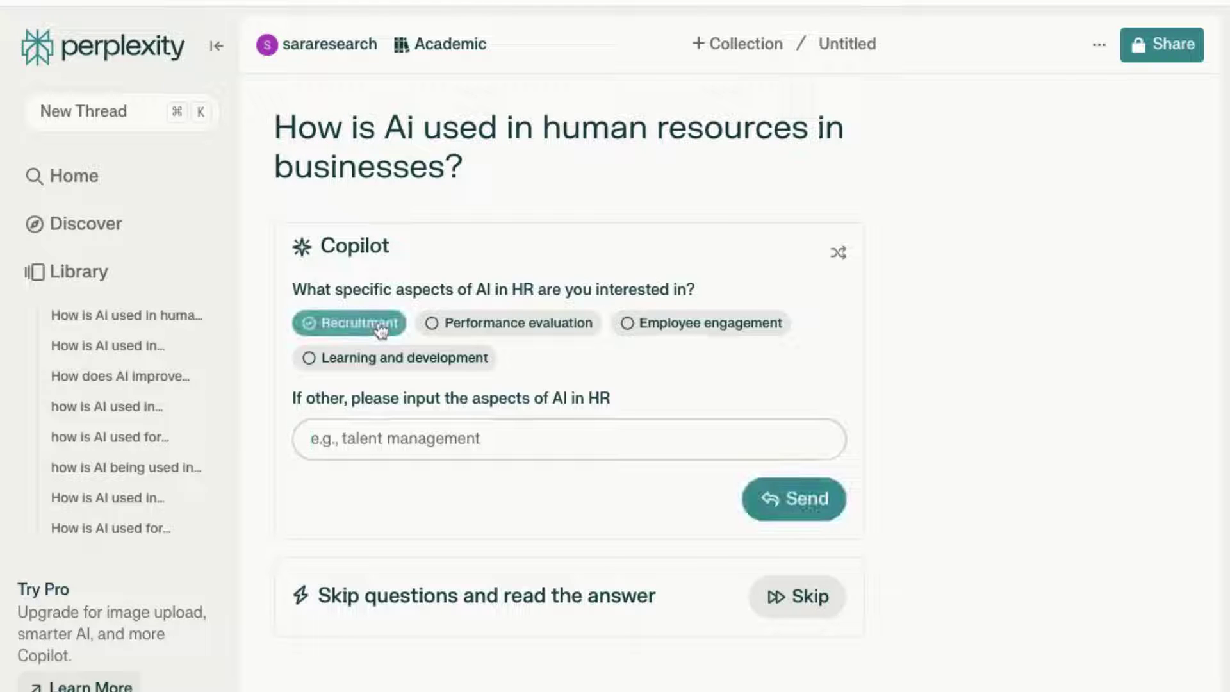
click(814, 510)
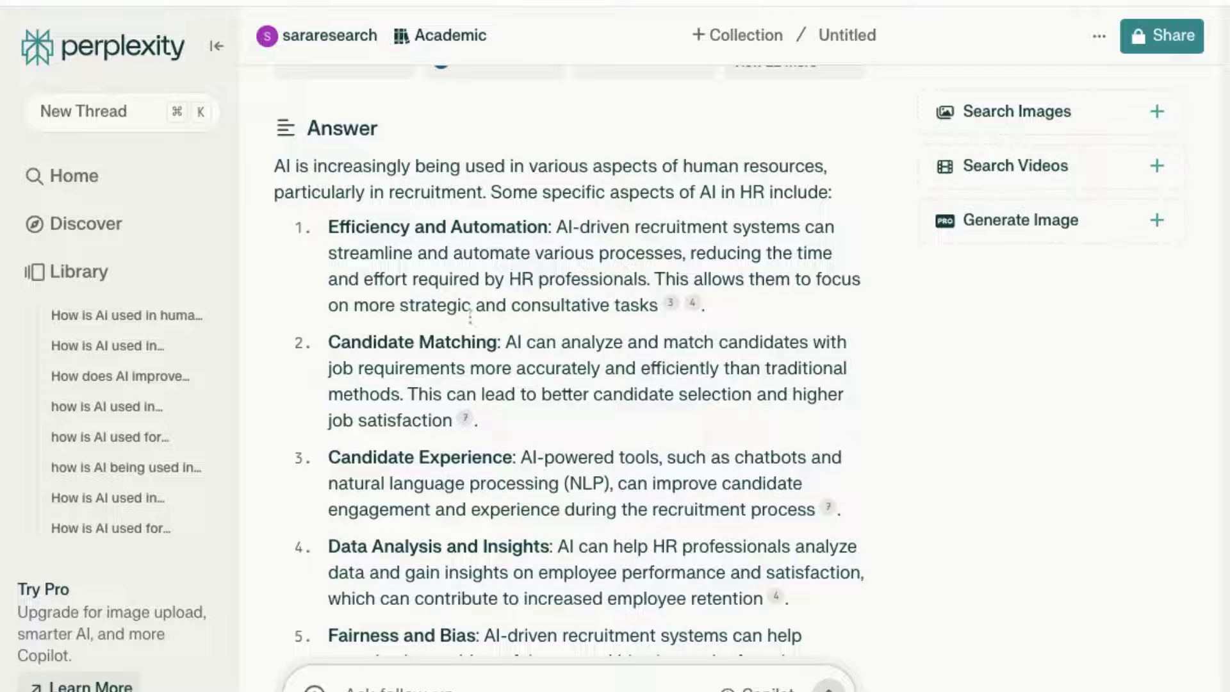
scroll(506, 357, down, 1)
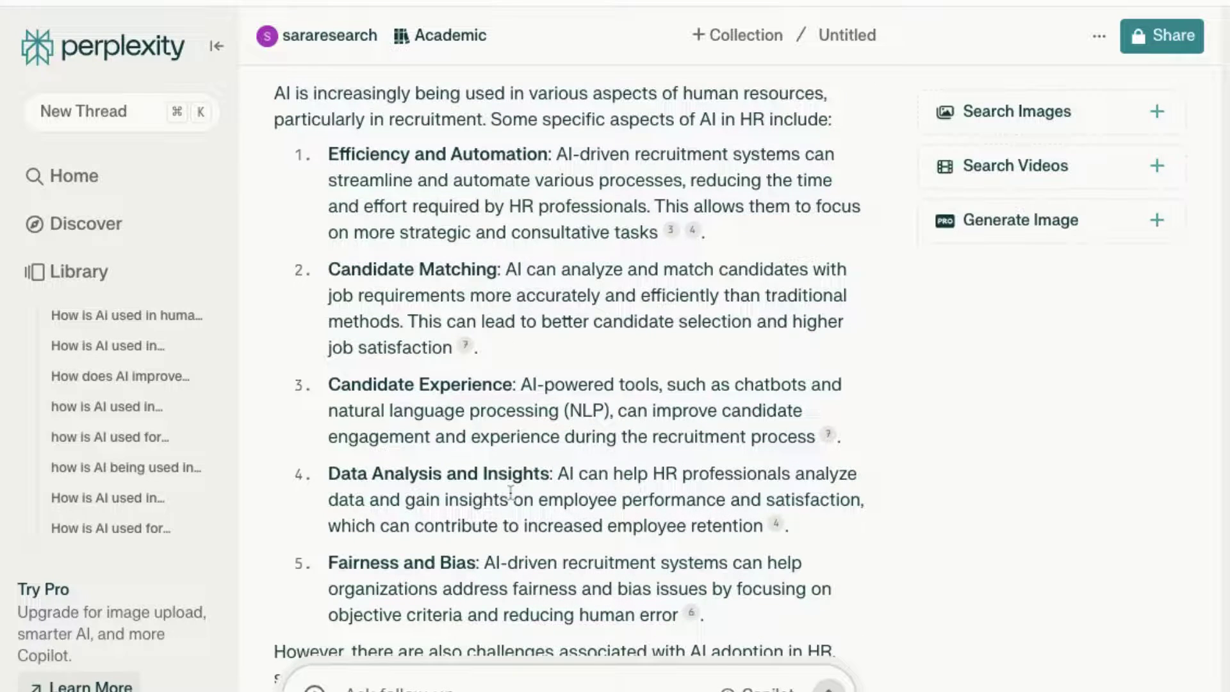
scroll(470, 579, down, 1)
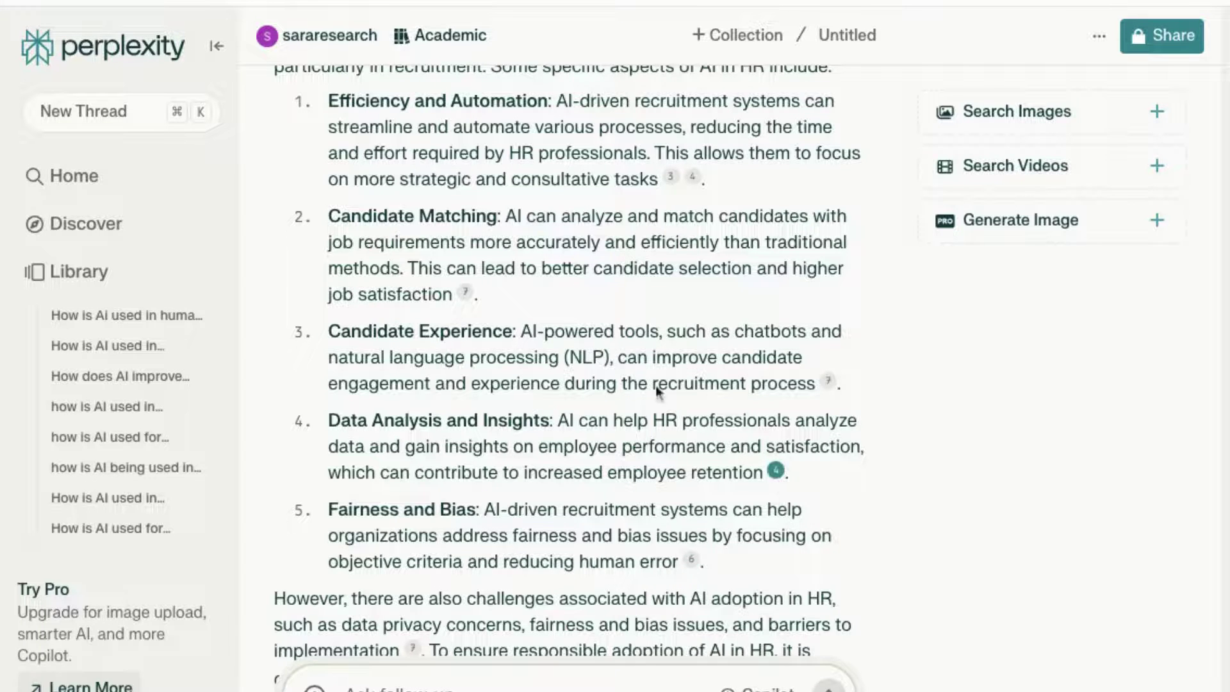
scroll(617, 379, up, 1)
scroll(616, 379, up, 1)
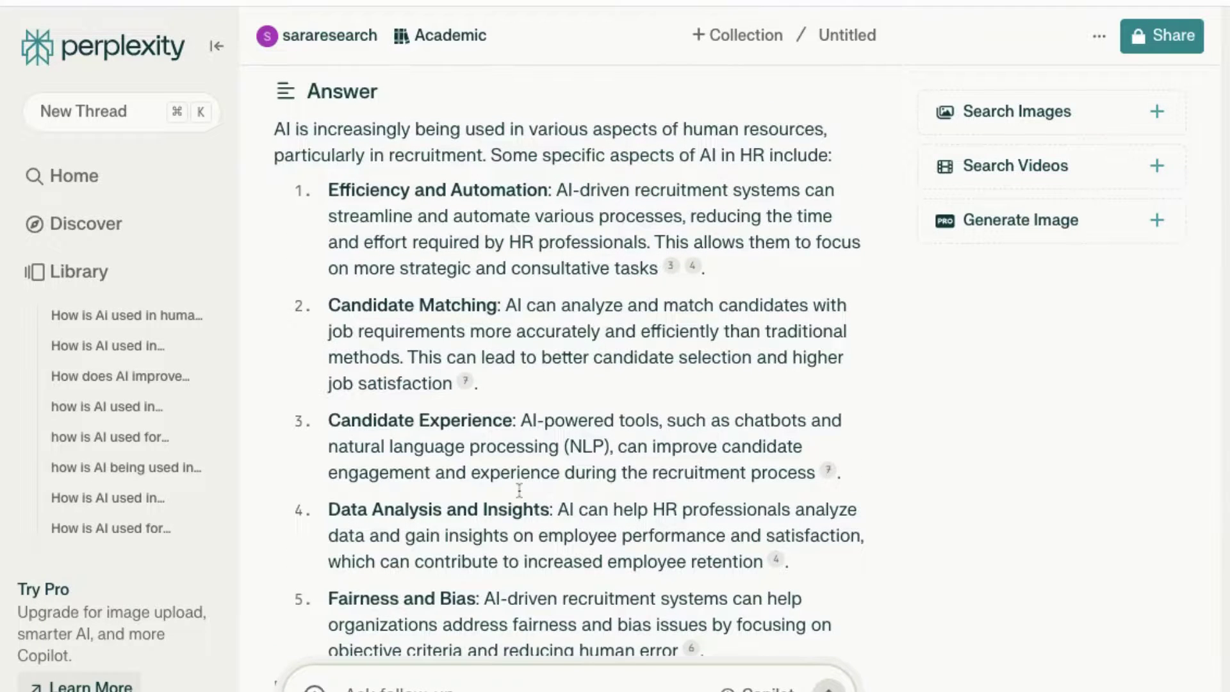
scroll(520, 490, down, 5)
scroll(520, 490, down, 1)
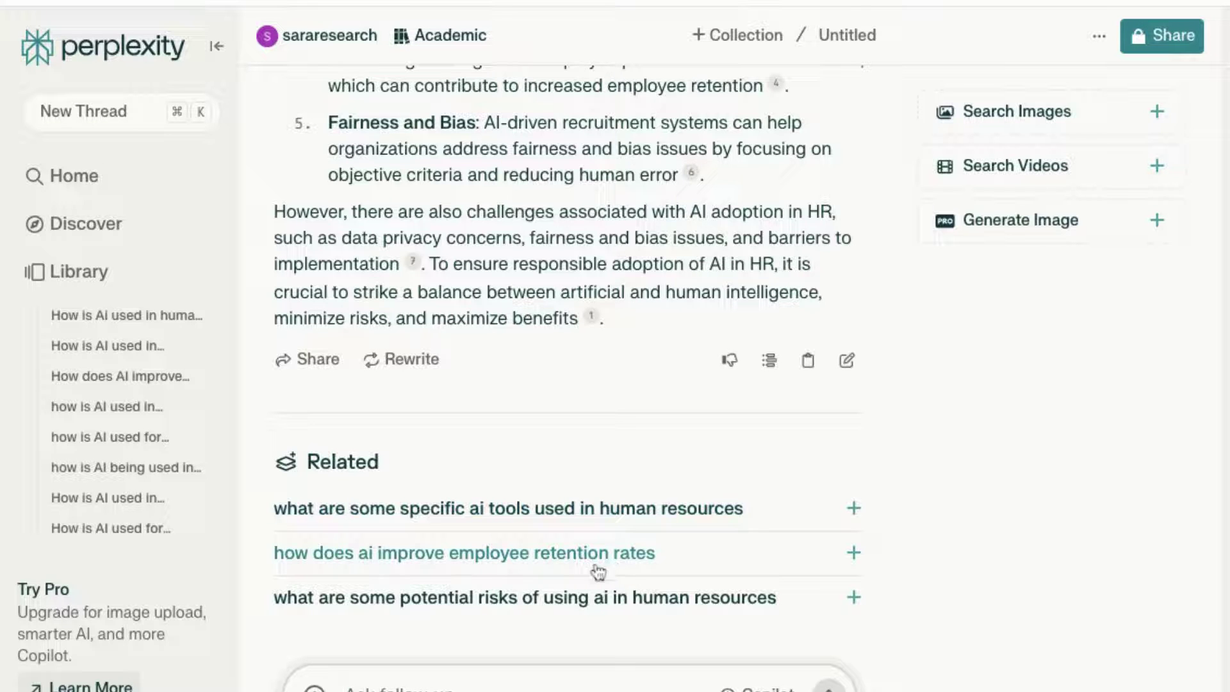
click(612, 602)
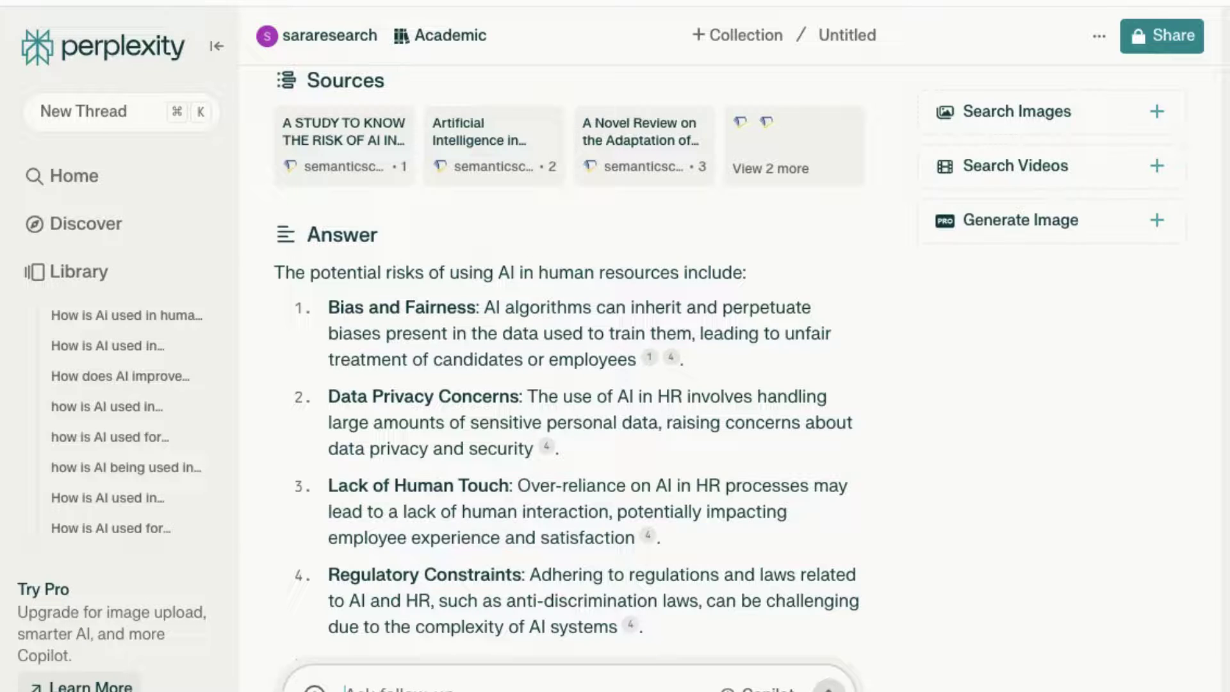
Scroll through the answer listing four potential risks of using AI in HR
scroll(443, 447, up, 5)
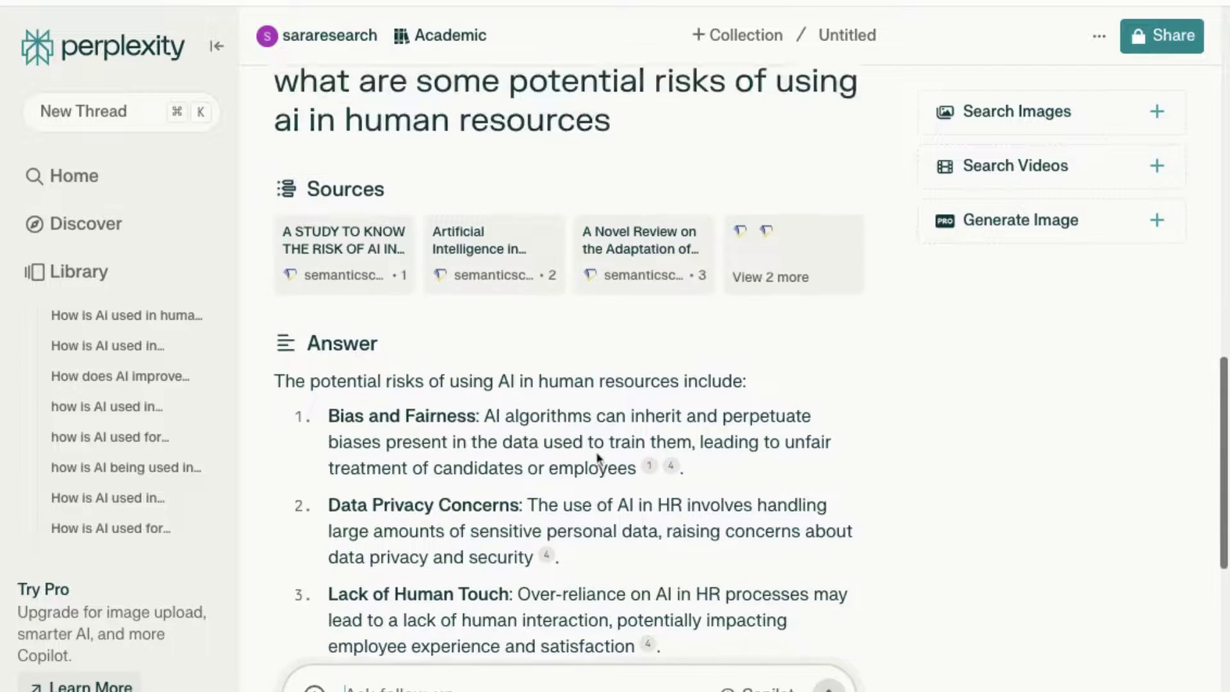